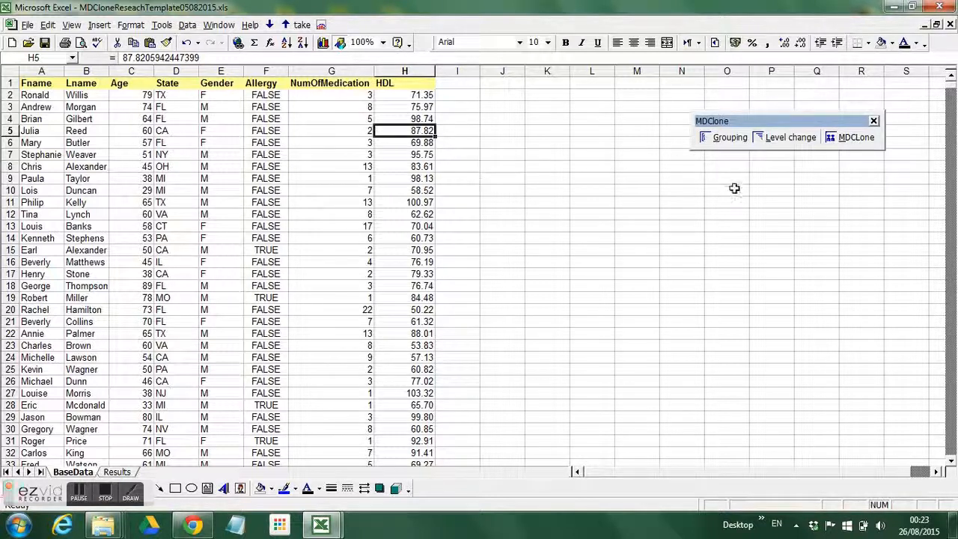
# Run MDClone's preprocess data validation on the BaseData sheet, with anonymization starting from column 3.
pyautogui.click(852, 142)
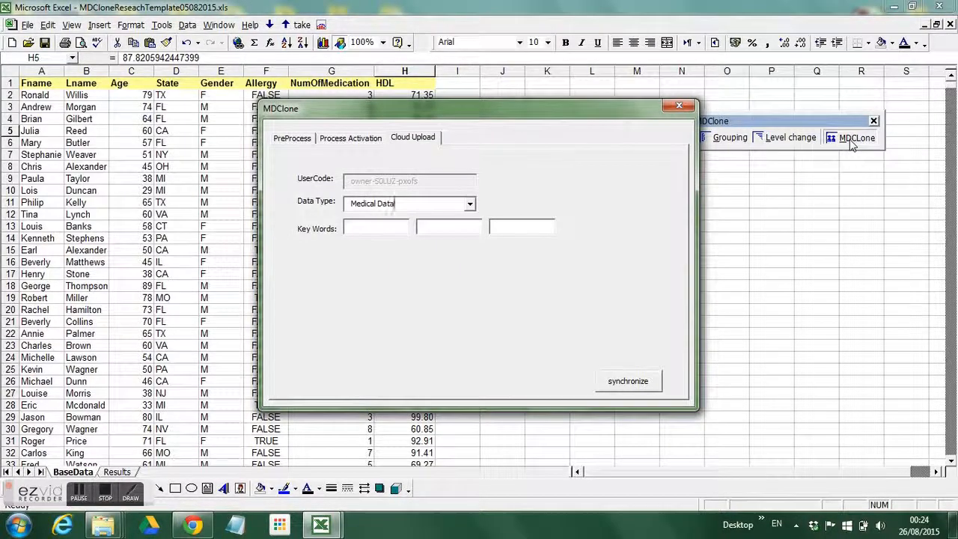
pyautogui.click(307, 142)
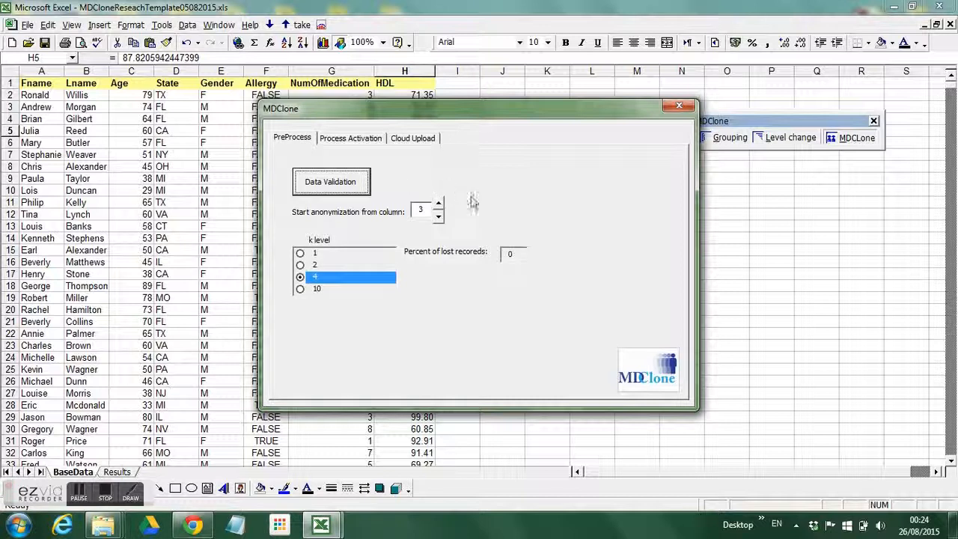
pyautogui.click(330, 182)
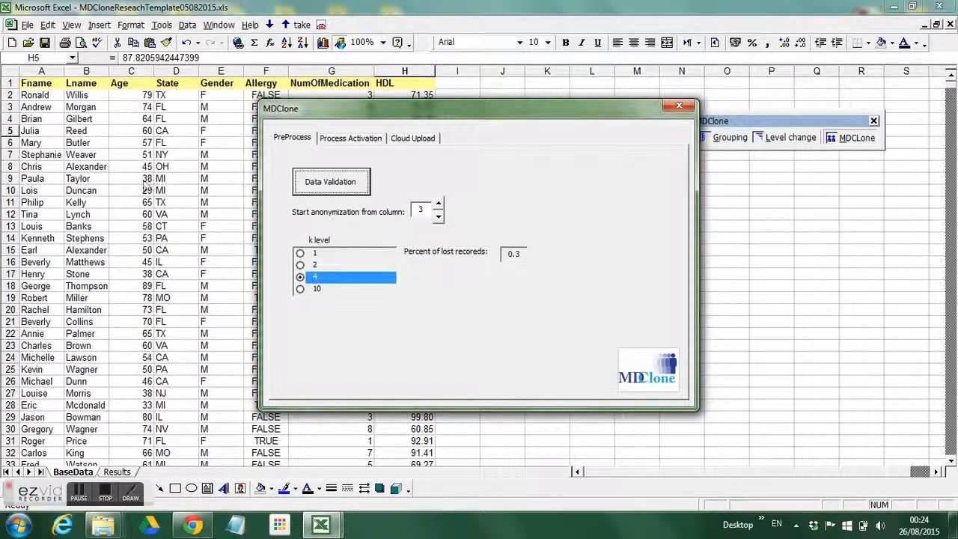
# Compare k levels 2 and 10, settle on k level 2, and create a synthetic data set of 3000 records.
pyautogui.click(300, 265)
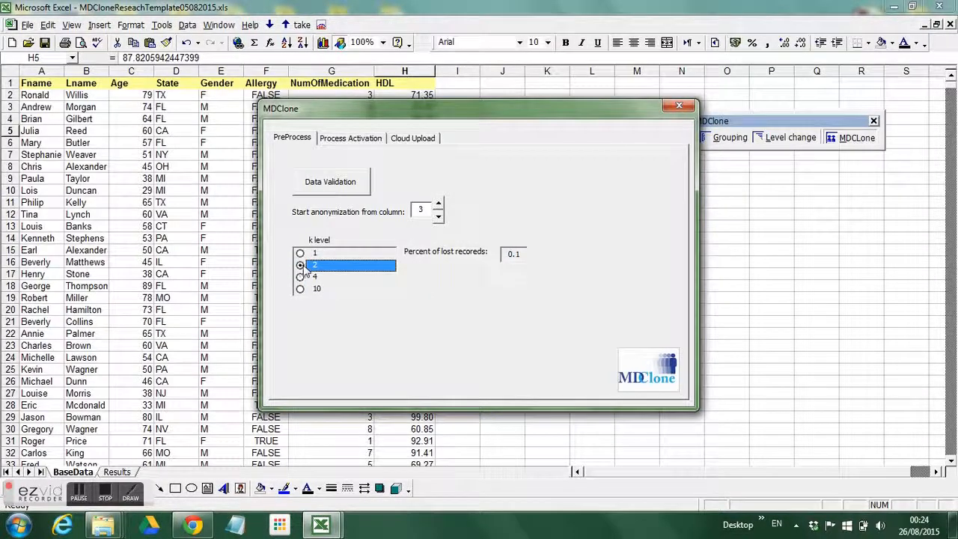
pyautogui.click(300, 290)
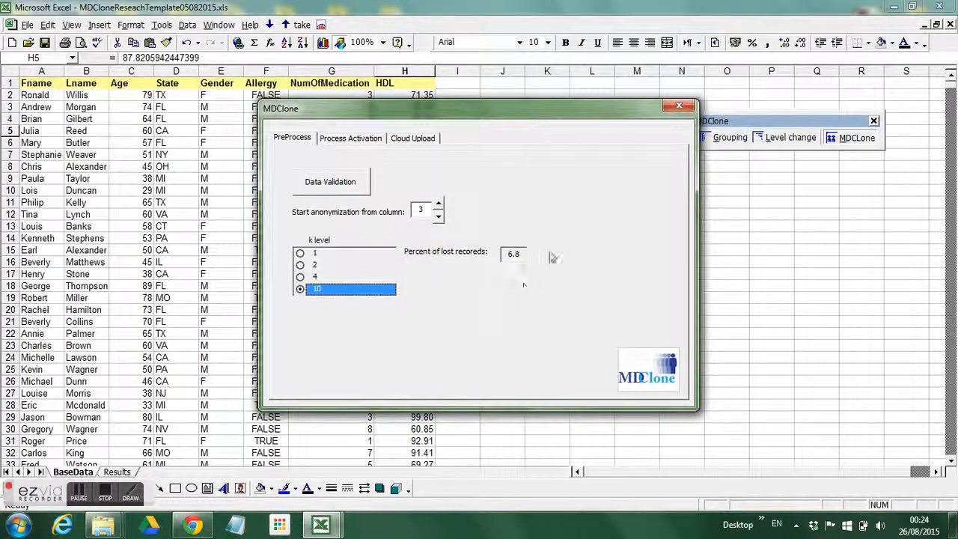
pyautogui.click(300, 266)
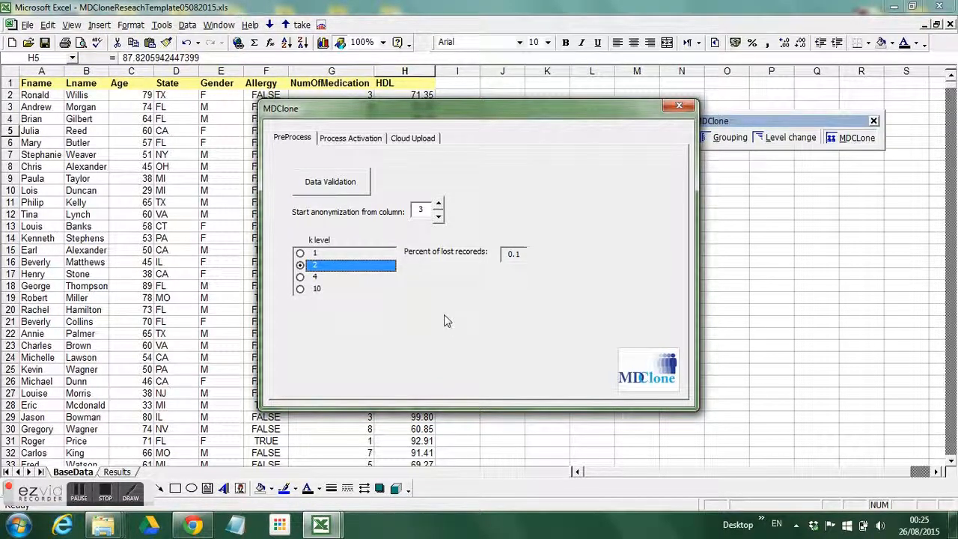
pyautogui.click(346, 143)
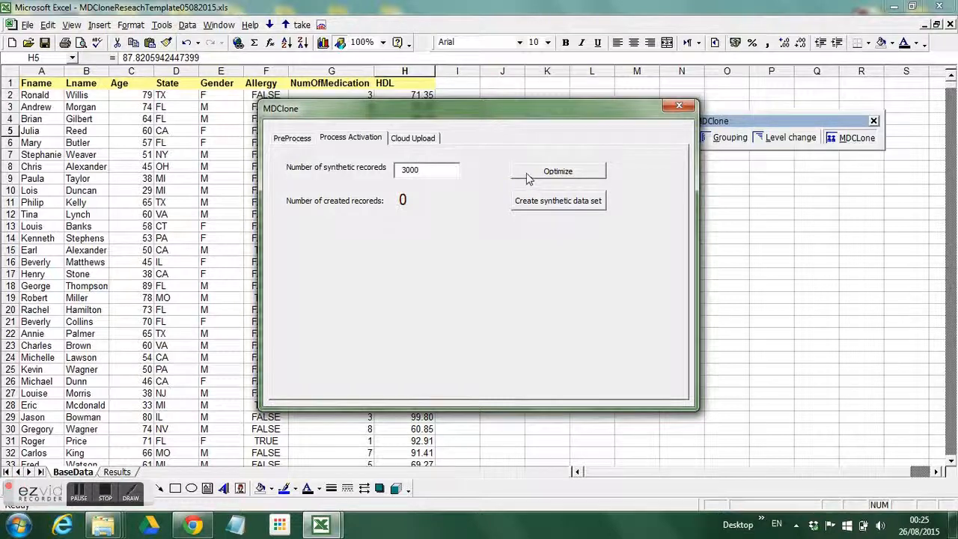
pyautogui.click(546, 209)
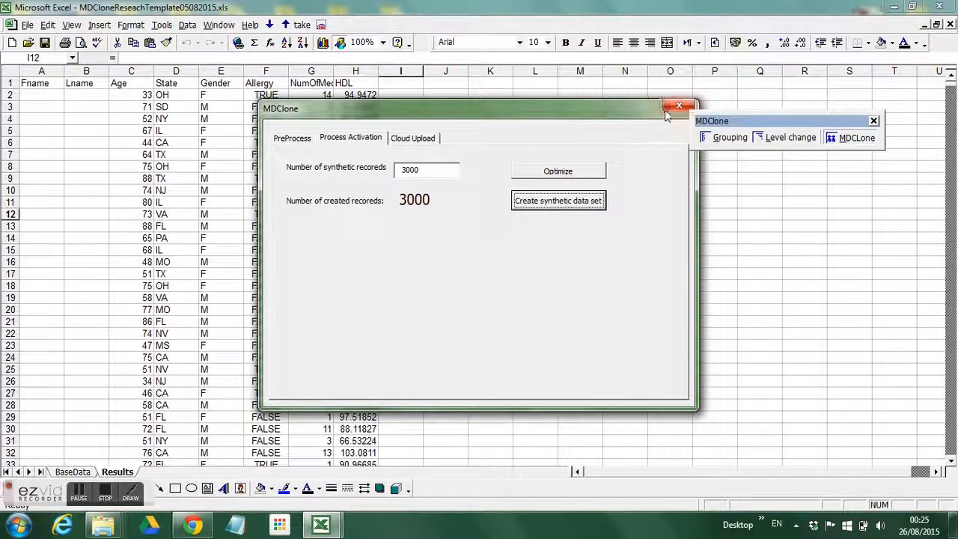
# Review the available data types for MDClone's cloud upload and close the dialog.
pyautogui.click(428, 139)
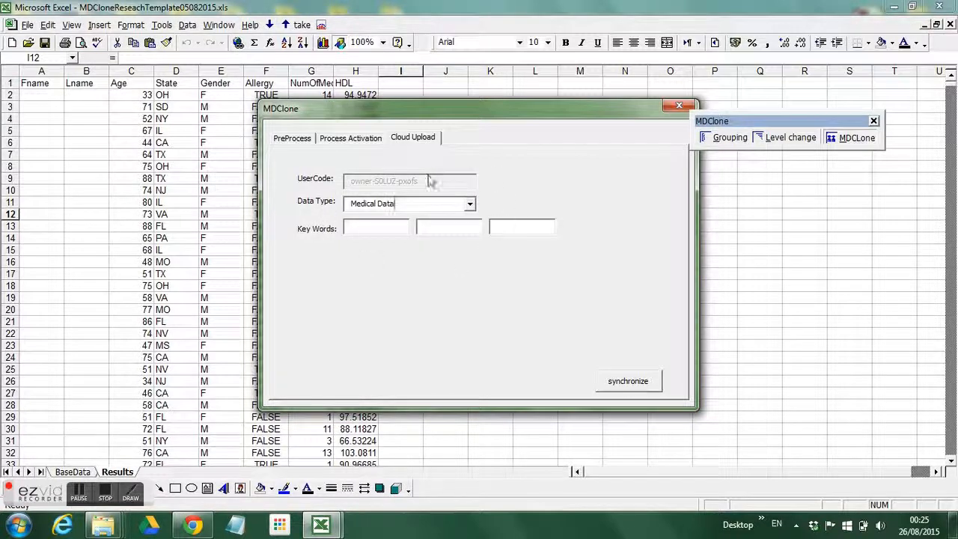
pyautogui.click(471, 206)
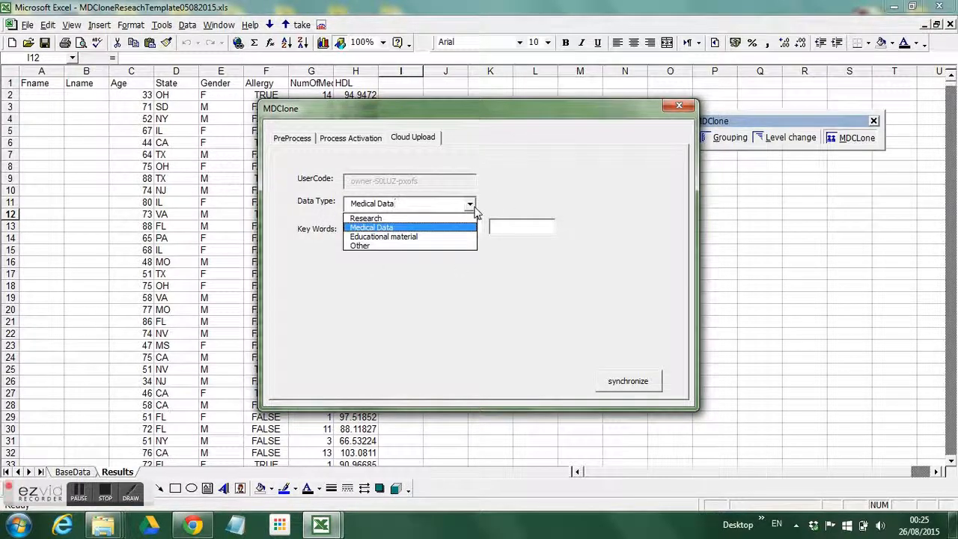
pyautogui.click(516, 193)
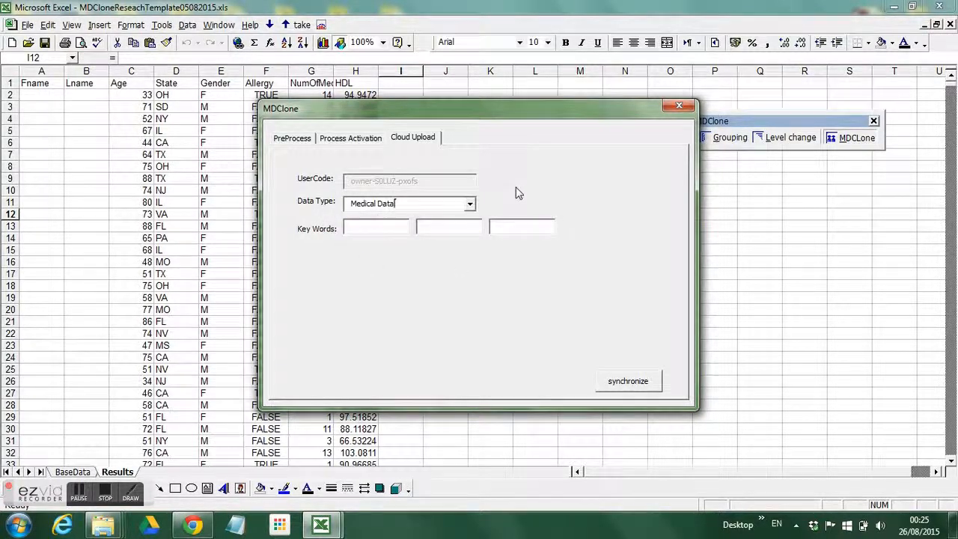
pyautogui.click(678, 109)
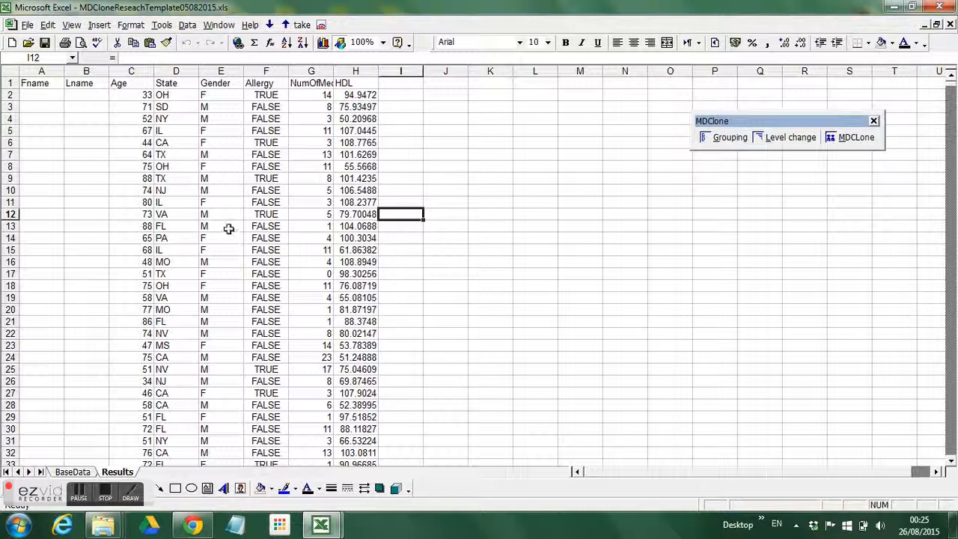
# Create an empty PivotTable from the BaseData list on a new worksheet.
pyautogui.click(74, 471)
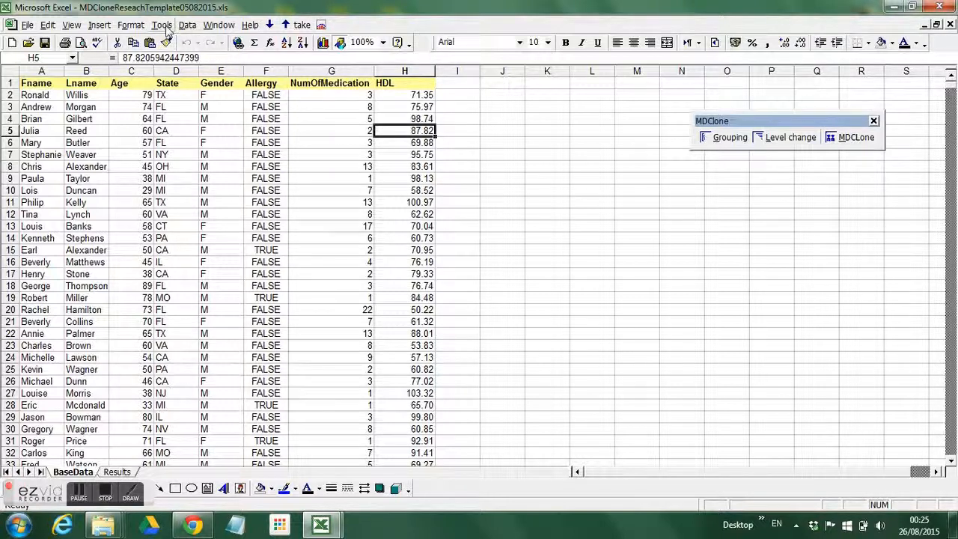
pyautogui.click(187, 26)
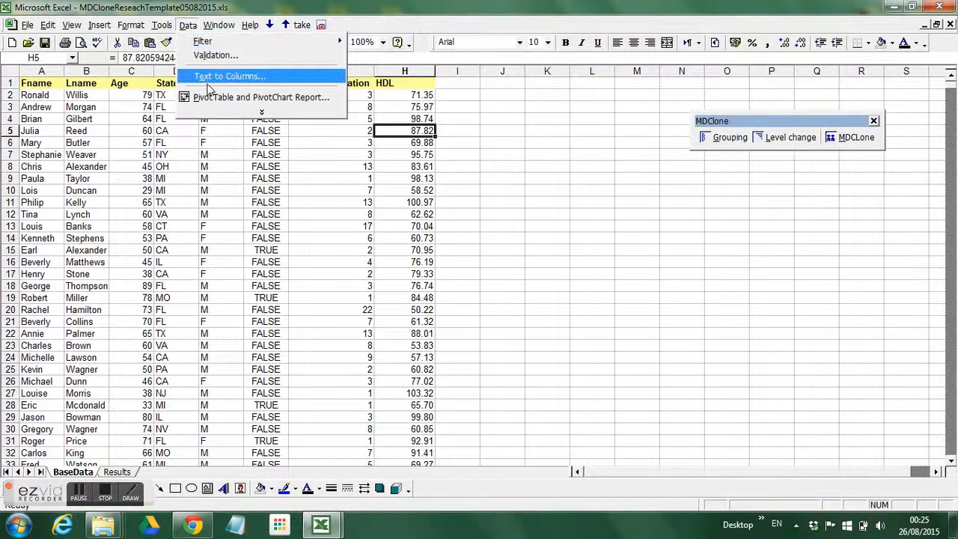
pyautogui.click(212, 97)
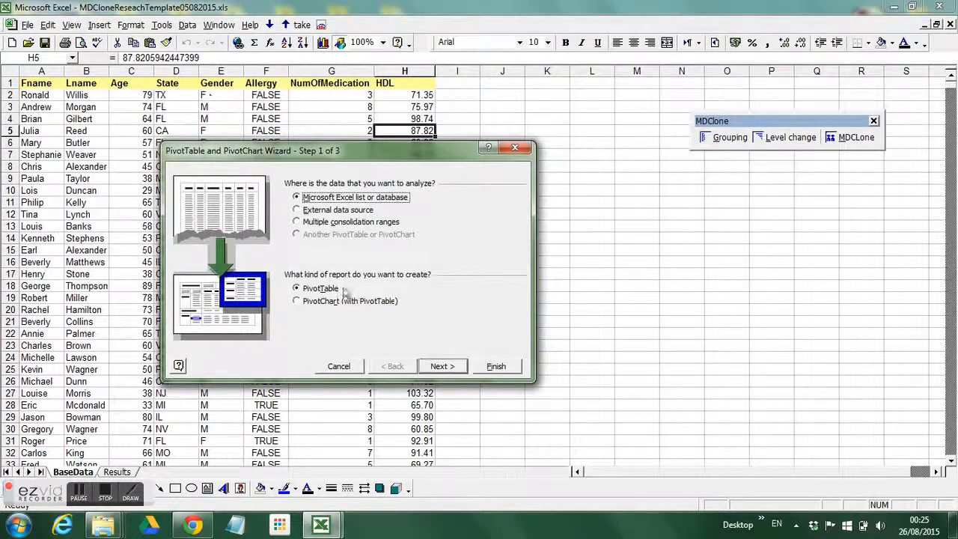
pyautogui.click(442, 366)
pyautogui.click(400, 297)
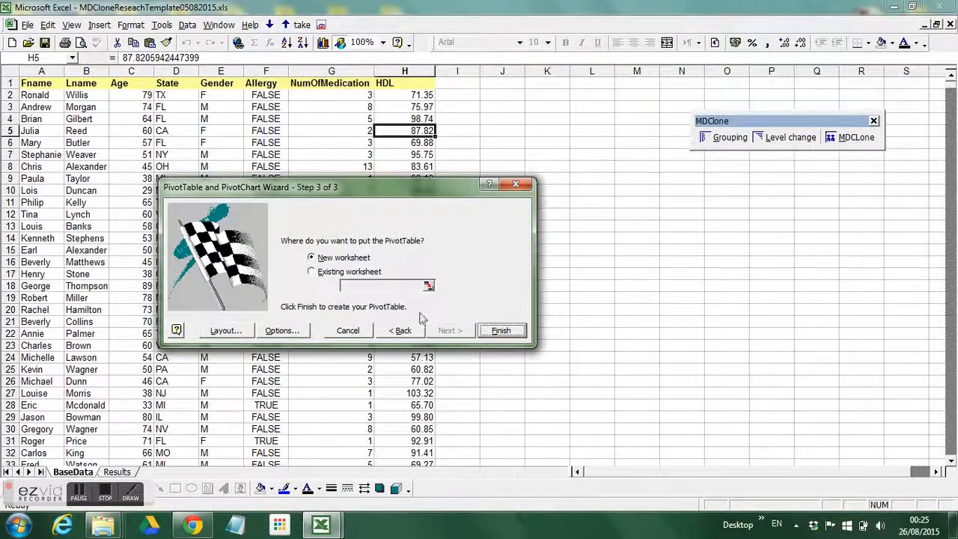
pyautogui.click(500, 332)
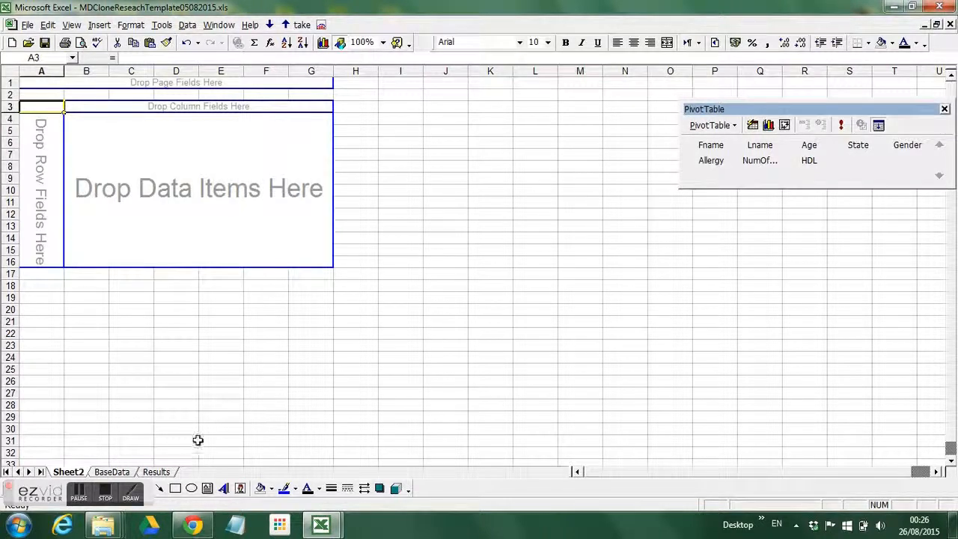
# Set up a second PivotTable using the Results sheet's range $A$1:$H$3001 as its source.
pyautogui.click(157, 471)
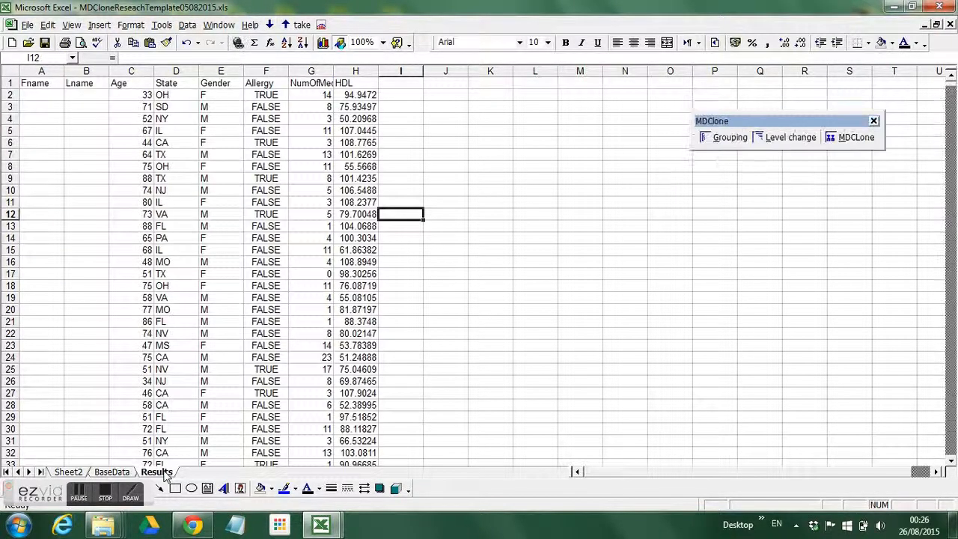
pyautogui.click(271, 192)
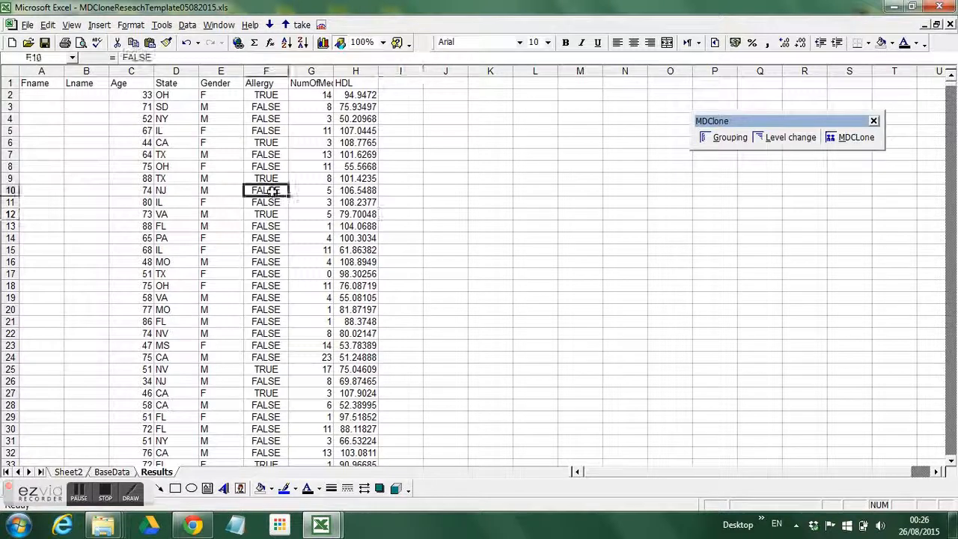
pyautogui.click(165, 28)
pyautogui.moveTo(186, 28)
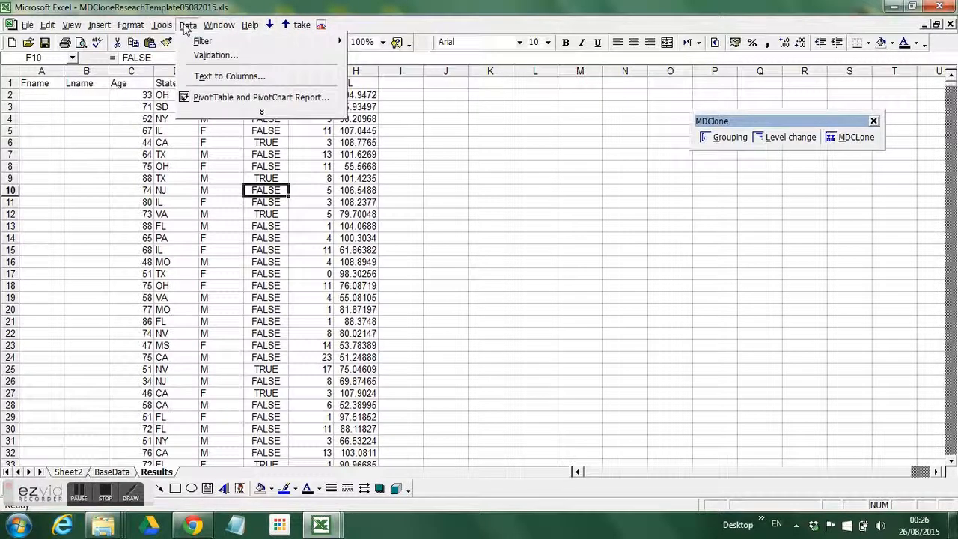
pyautogui.click(225, 97)
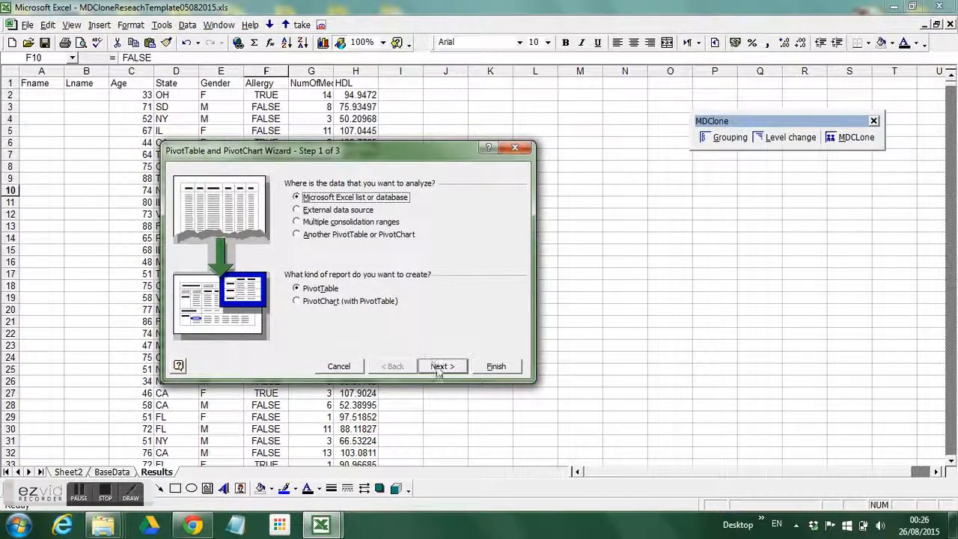
pyautogui.click(442, 369)
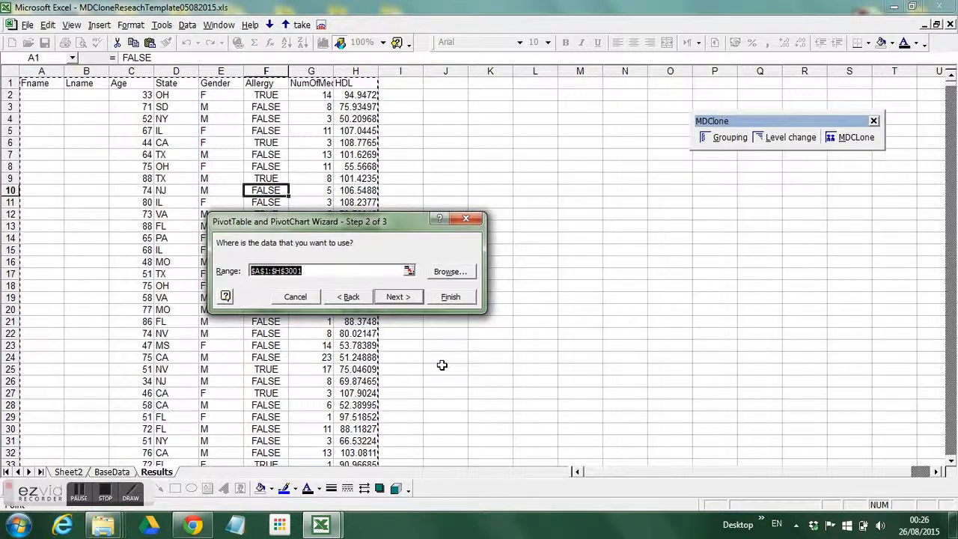
pyautogui.click(401, 298)
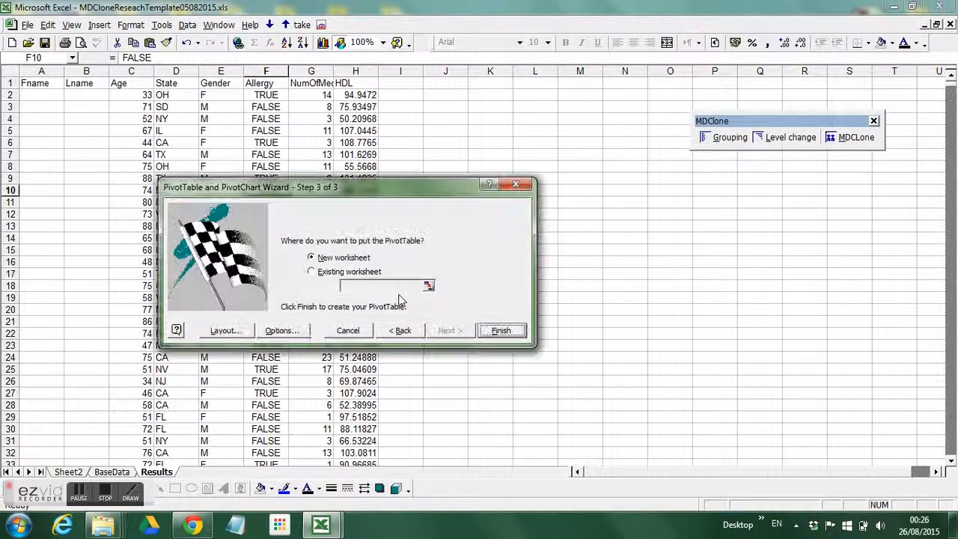
# Place the Results PivotTable on the existing worksheet Sheet2 at cell L3.
pyautogui.click(321, 273)
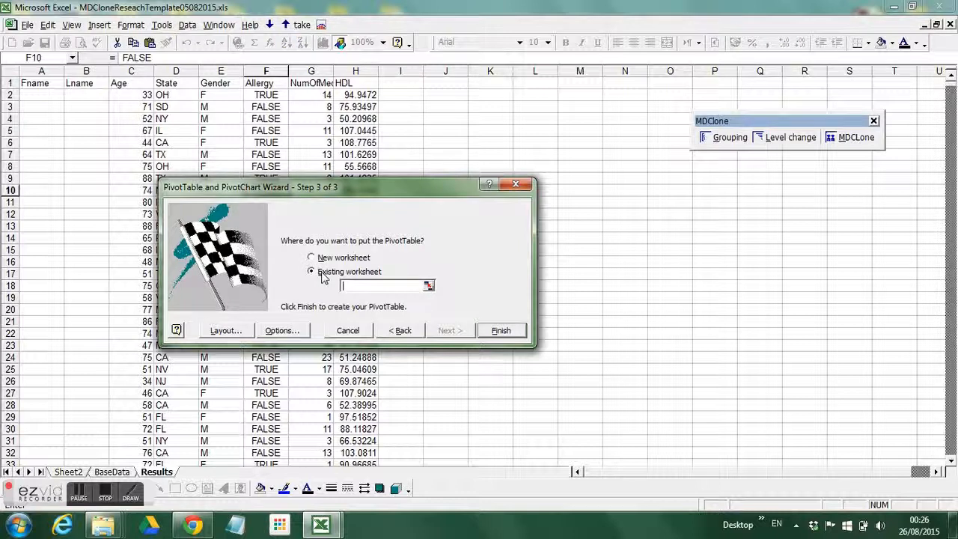
pyautogui.click(428, 289)
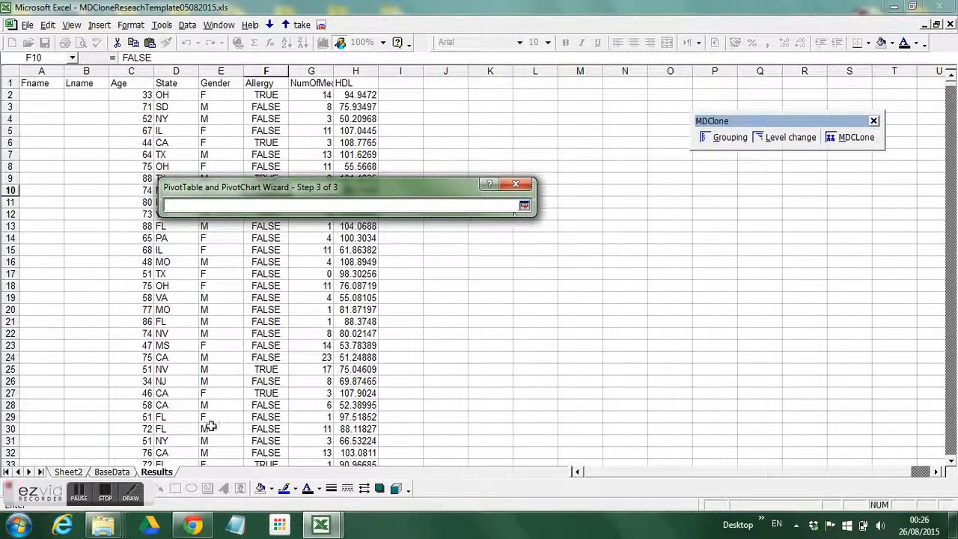
pyautogui.click(78, 474)
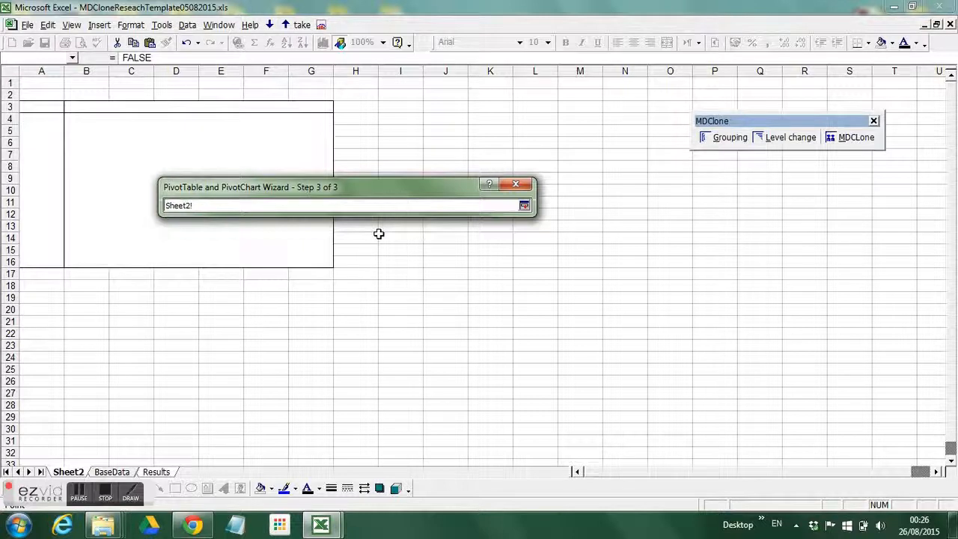
pyautogui.click(536, 109)
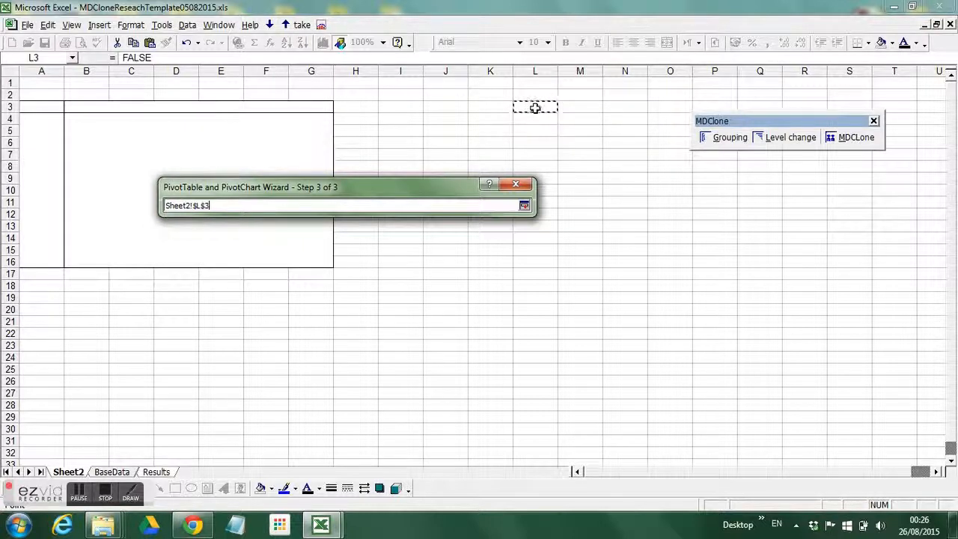
pyautogui.press('Return')
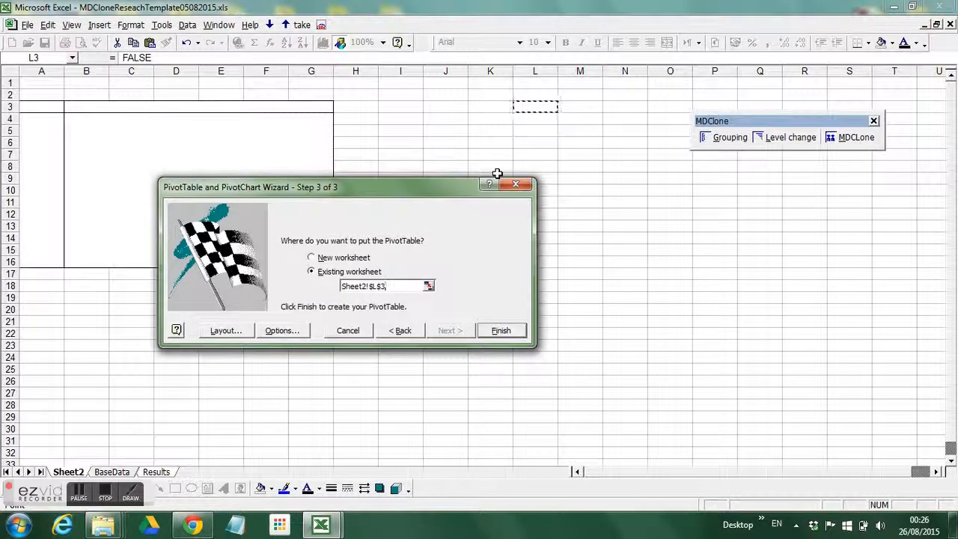
pyautogui.click(501, 330)
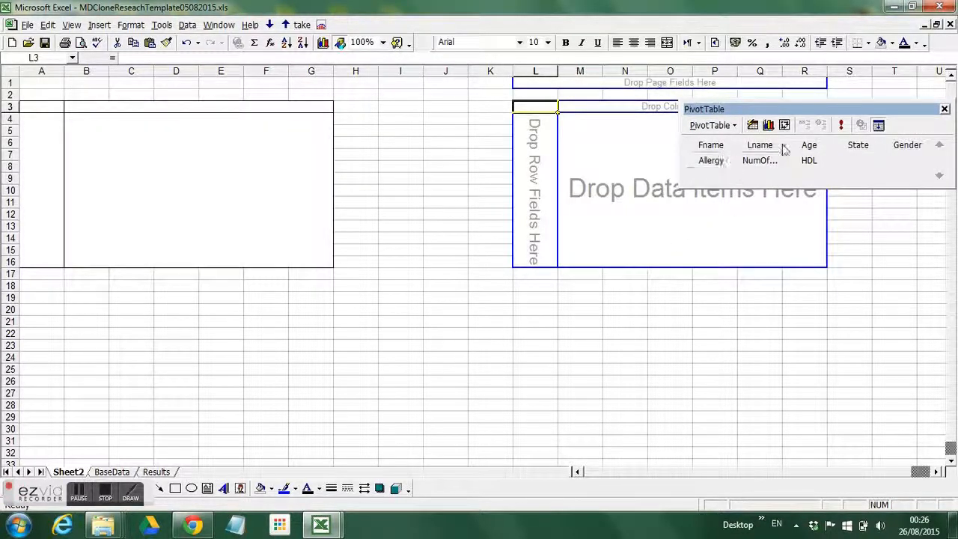
# Add Age as the data item of the PivotTable at L3 and summarize it by Average.
pyautogui.moveTo(810, 149); pyautogui.dragTo(618, 159)
pyautogui.doubleClick(541, 109)
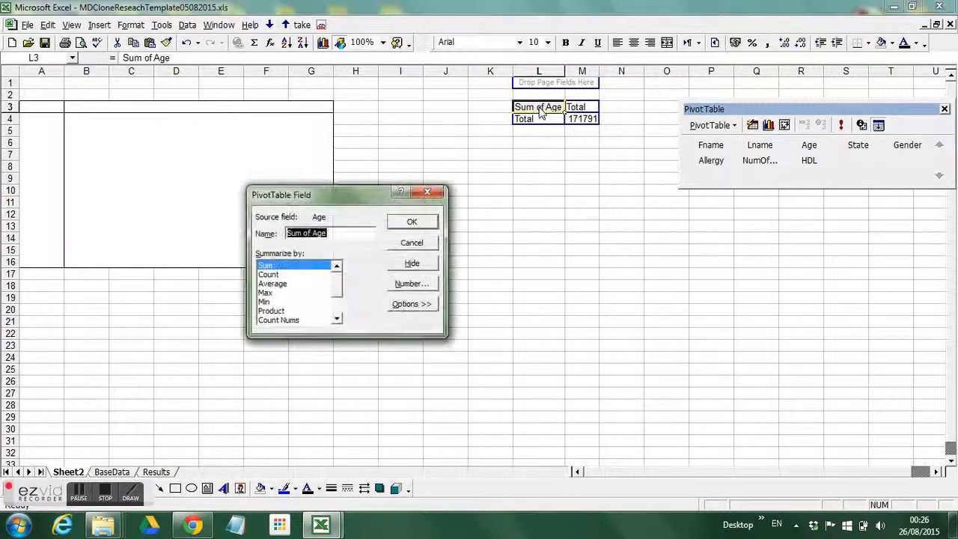
pyautogui.click(272, 285)
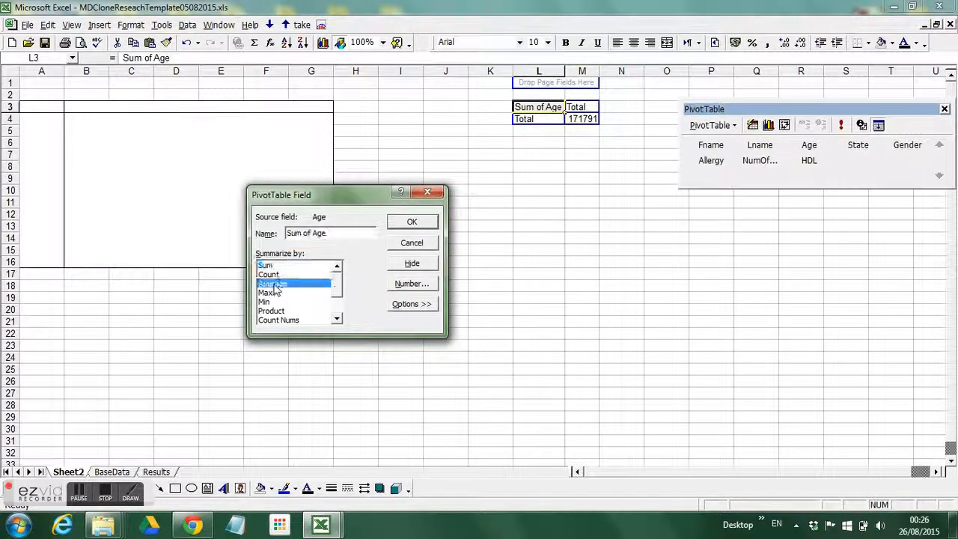
pyautogui.click(408, 227)
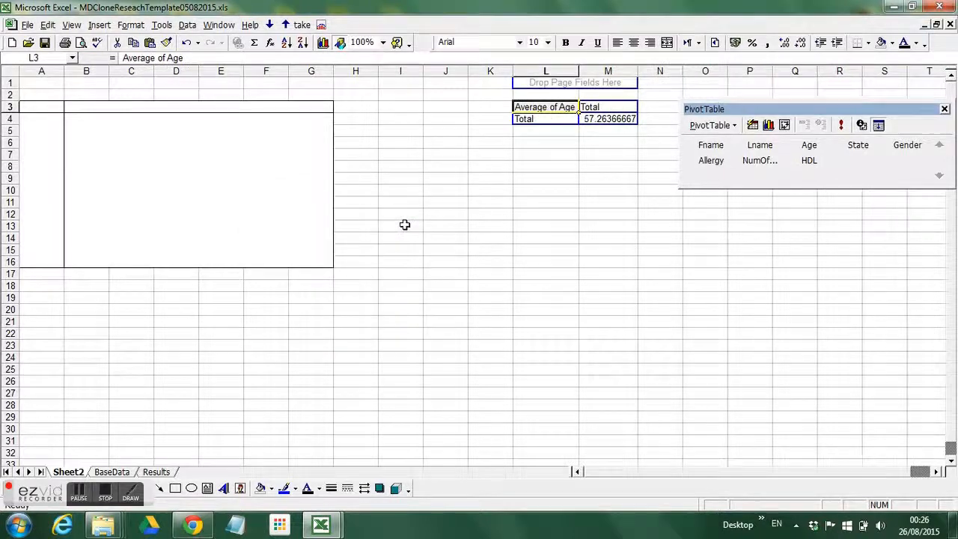
# Add Age as the data item of the empty BaseData PivotTable at A3 and summarize it by Average.
pyautogui.click(290, 179)
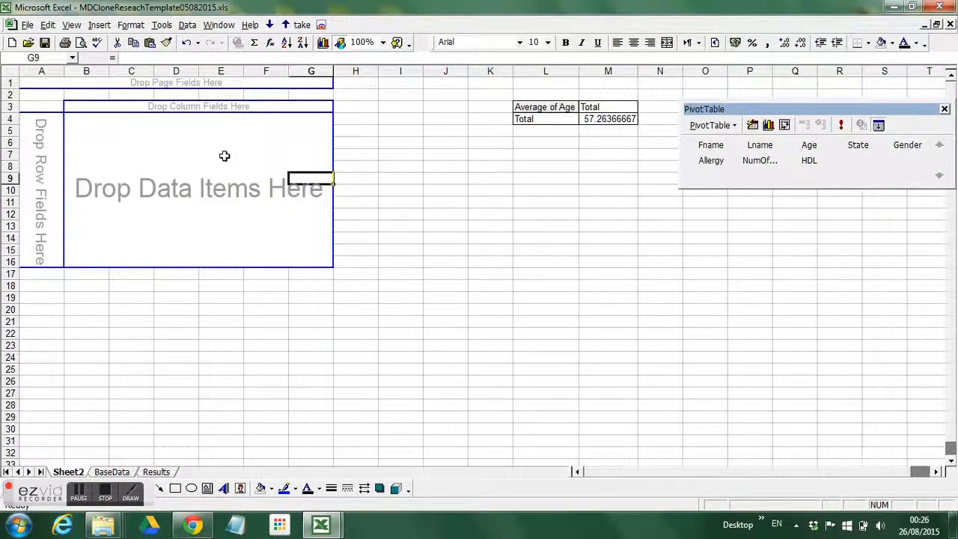
pyautogui.moveTo(809, 149); pyautogui.dragTo(86, 143)
pyautogui.doubleClick(53, 110)
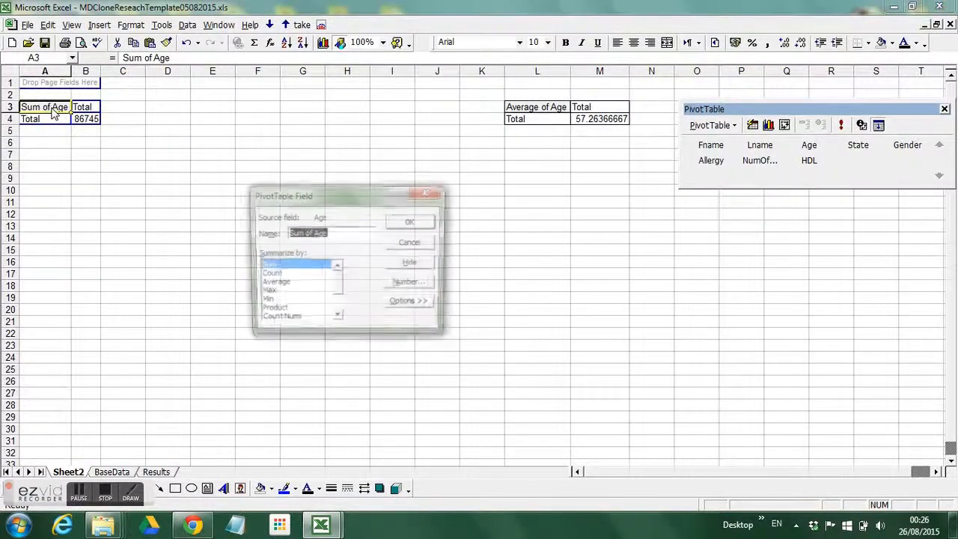
pyautogui.click(272, 284)
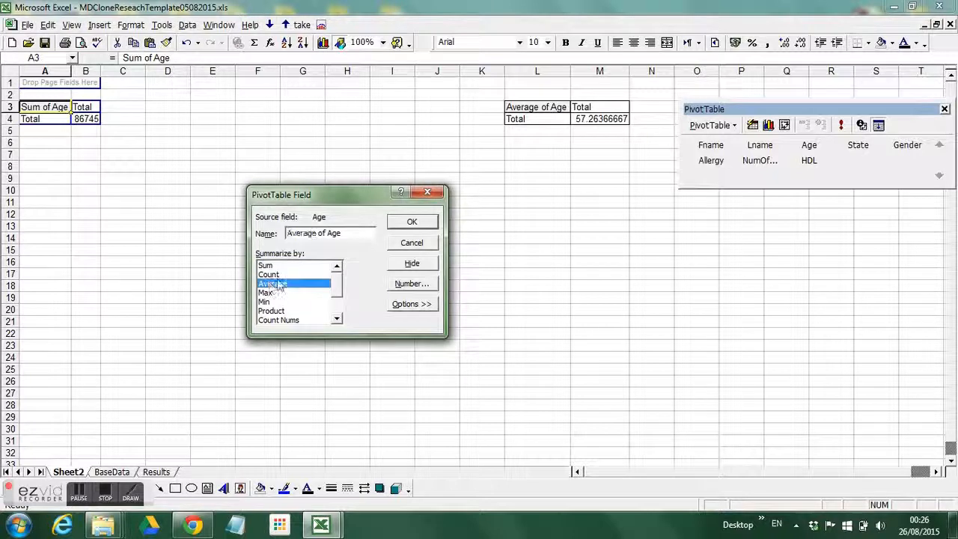
pyautogui.click(405, 221)
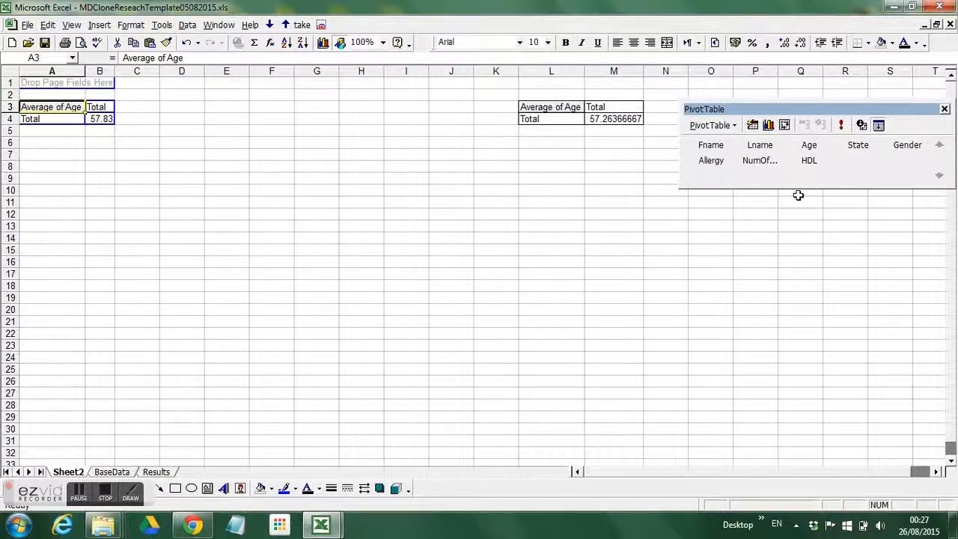
# Add State as a page field to both the BaseData and the Results PivotTables.
pyautogui.moveTo(857, 148); pyautogui.dragTo(95, 83)
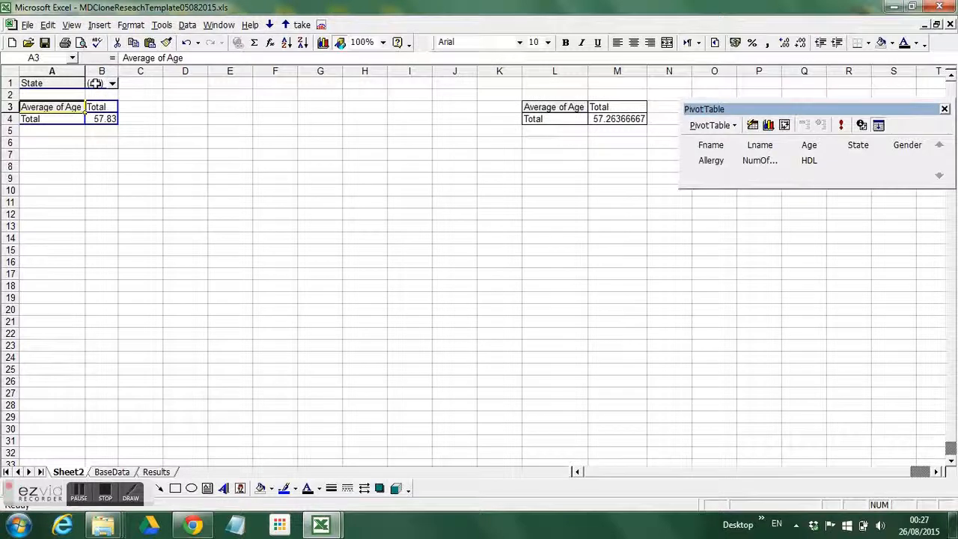
pyautogui.click(614, 119)
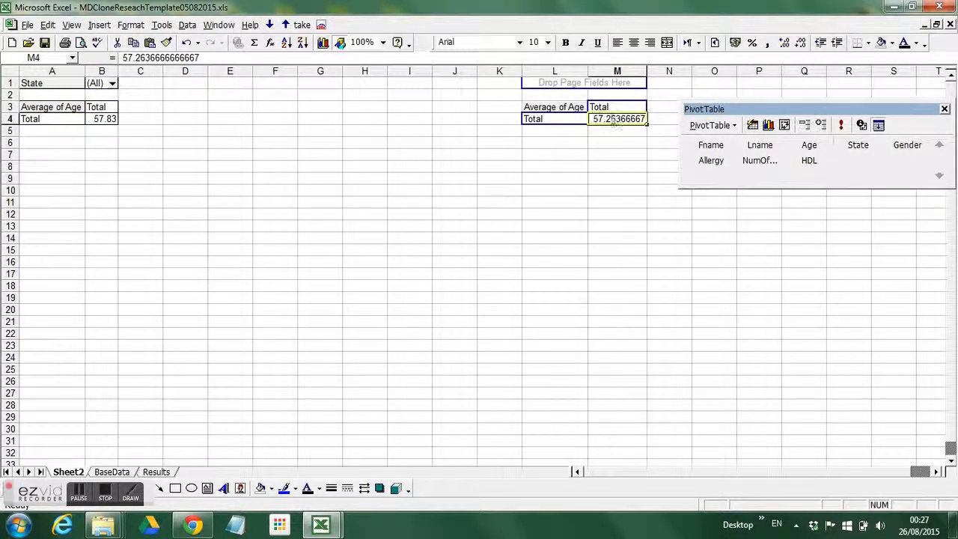
pyautogui.moveTo(858, 145); pyautogui.dragTo(622, 88)
# Filter both PivotTables by State to CA to compare the average ages.
pyautogui.click(641, 84)
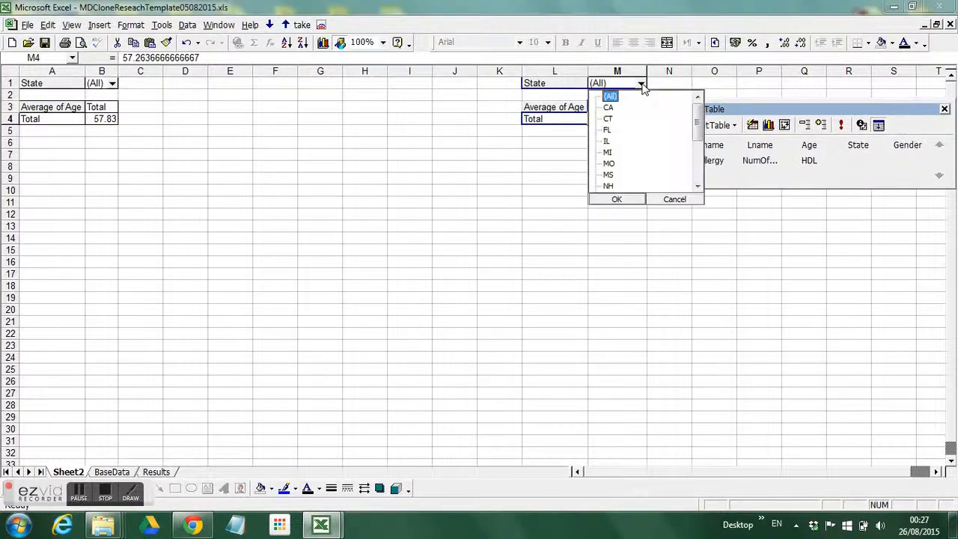
pyautogui.click(609, 109)
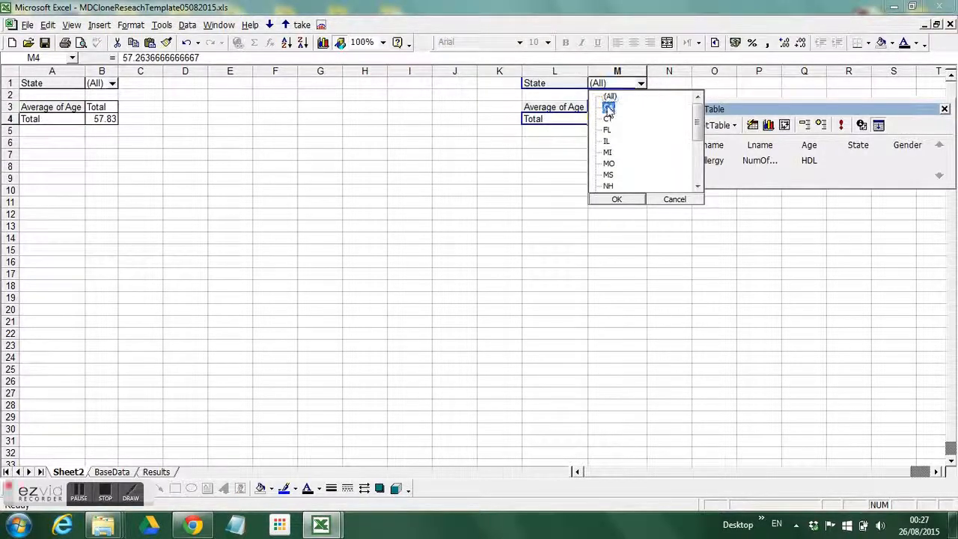
pyautogui.click(617, 199)
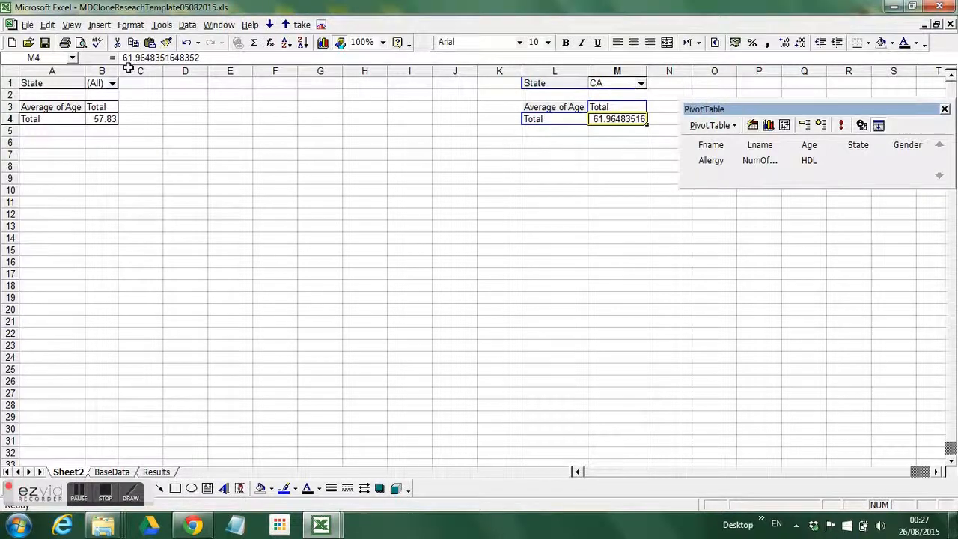
pyautogui.click(113, 83)
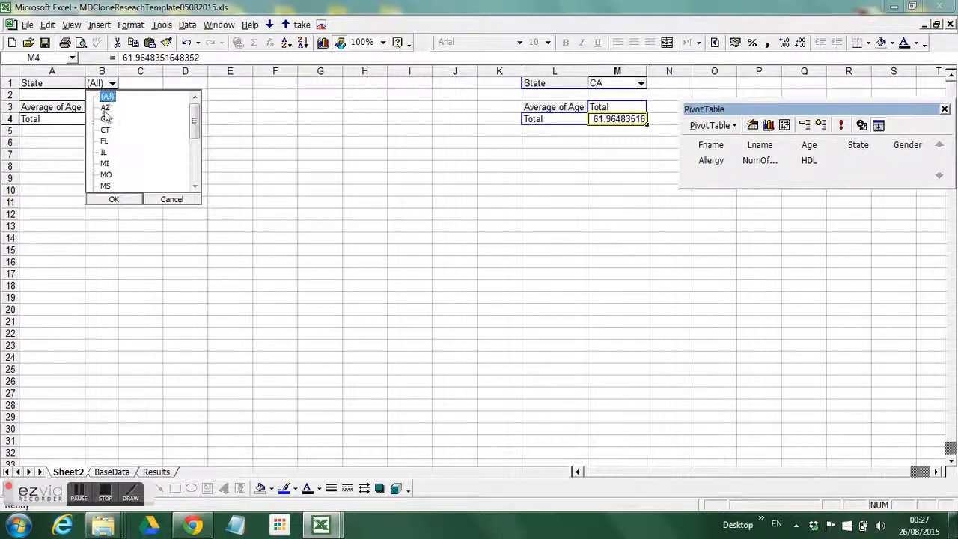
pyautogui.click(105, 119)
pyautogui.click(114, 200)
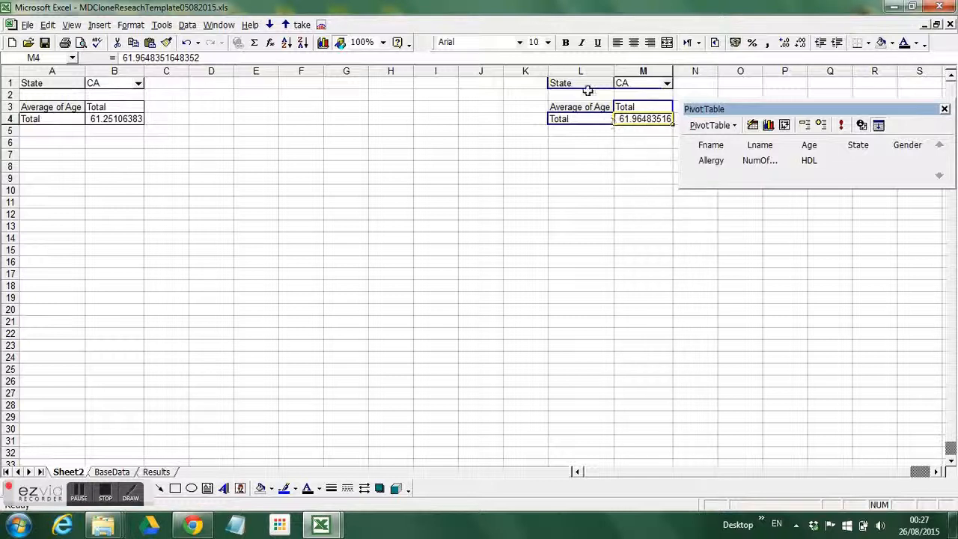
# Move State from the page area to the row area in both PivotTables and compare their OH rows.
pyautogui.moveTo(586, 86); pyautogui.dragTo(591, 124)
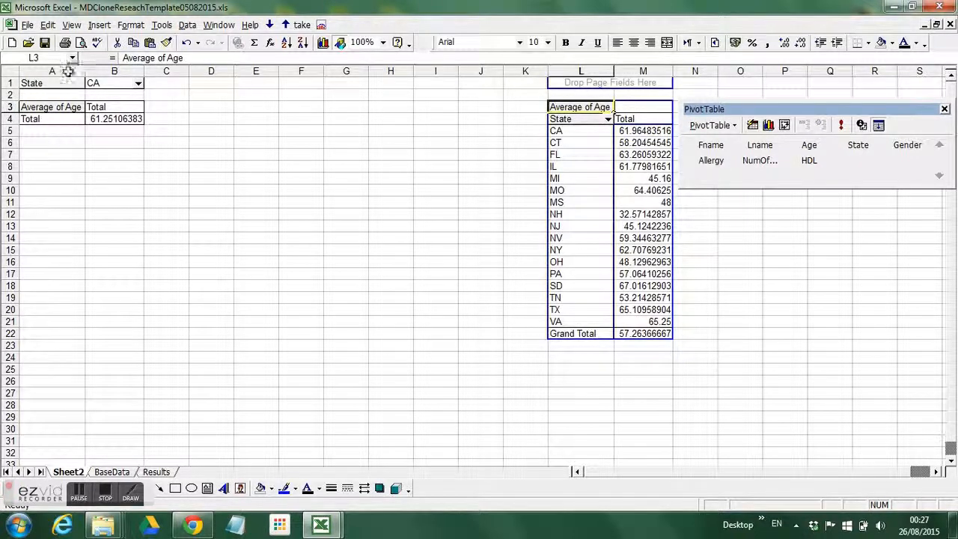
pyautogui.moveTo(68, 83); pyautogui.dragTo(64, 123)
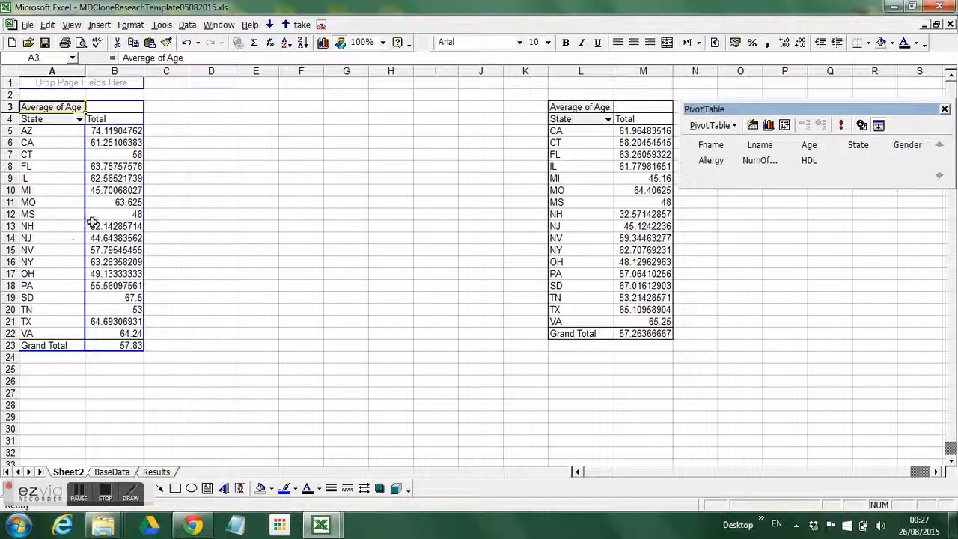
pyautogui.moveTo(60, 274); pyautogui.dragTo(97, 273)
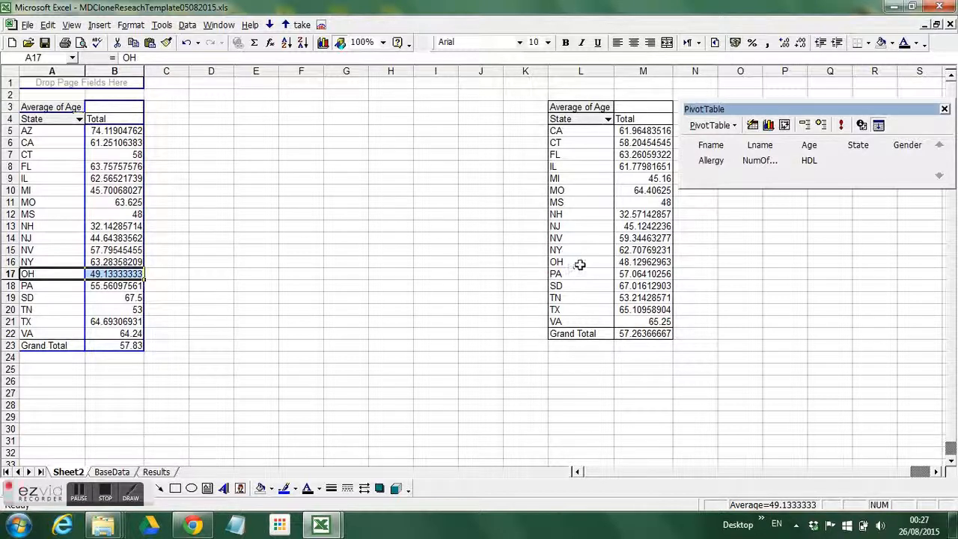
pyautogui.moveTo(581, 263); pyautogui.dragTo(626, 262)
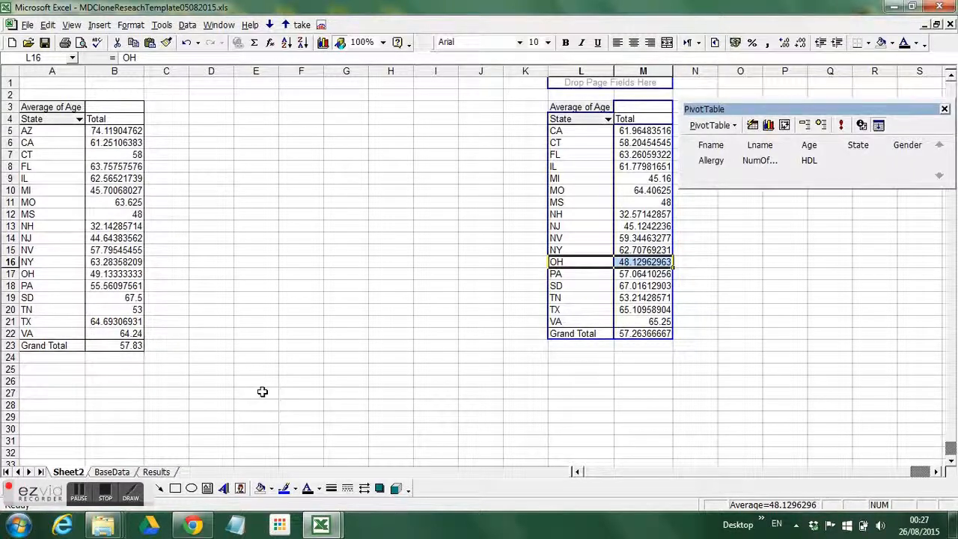
# Change the State of the first record in BaseData, cell D2, to AA.
pyautogui.click(113, 472)
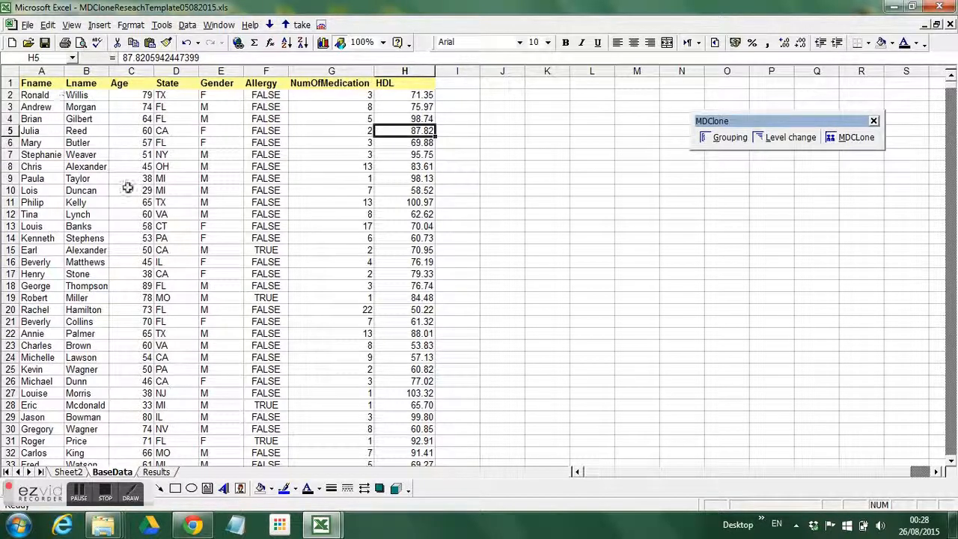
pyautogui.click(172, 97)
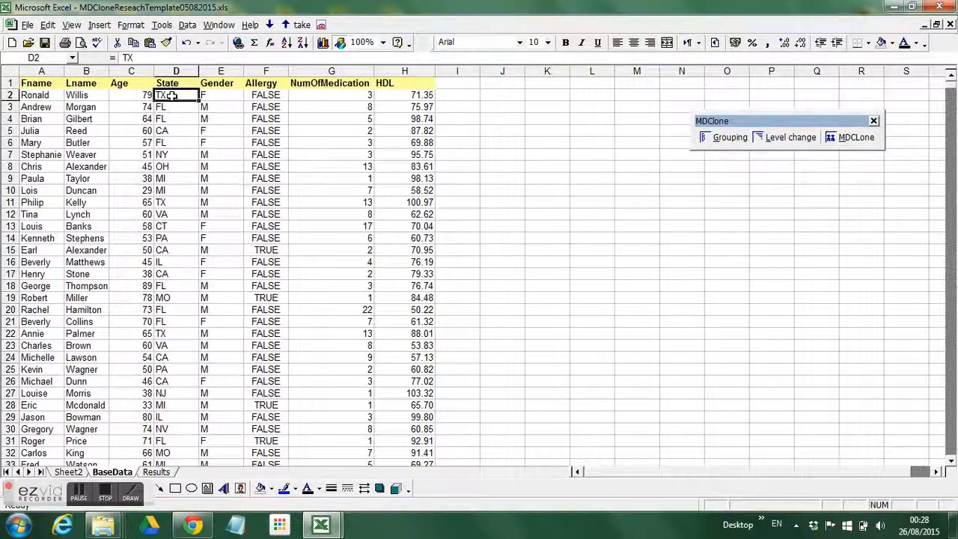
pyautogui.write('AZ')
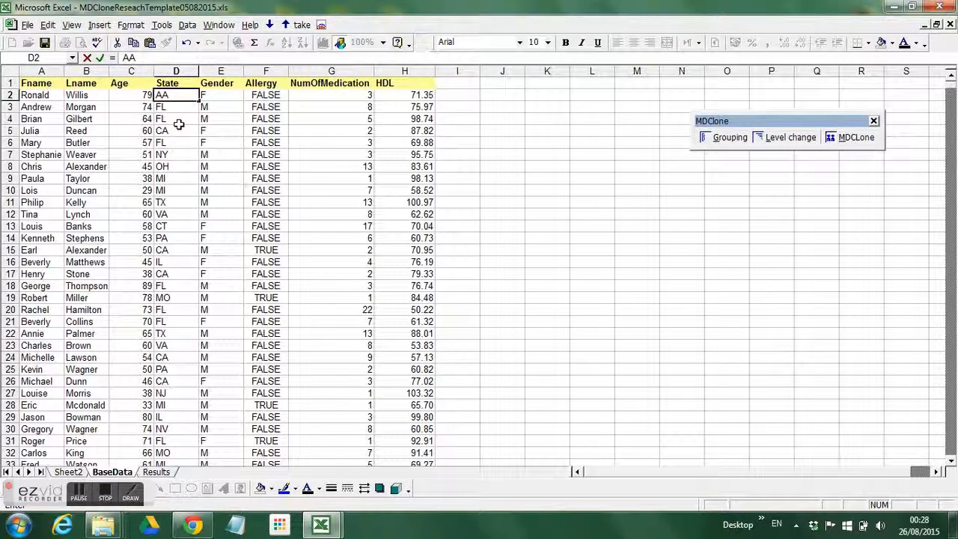
pyautogui.click(179, 123)
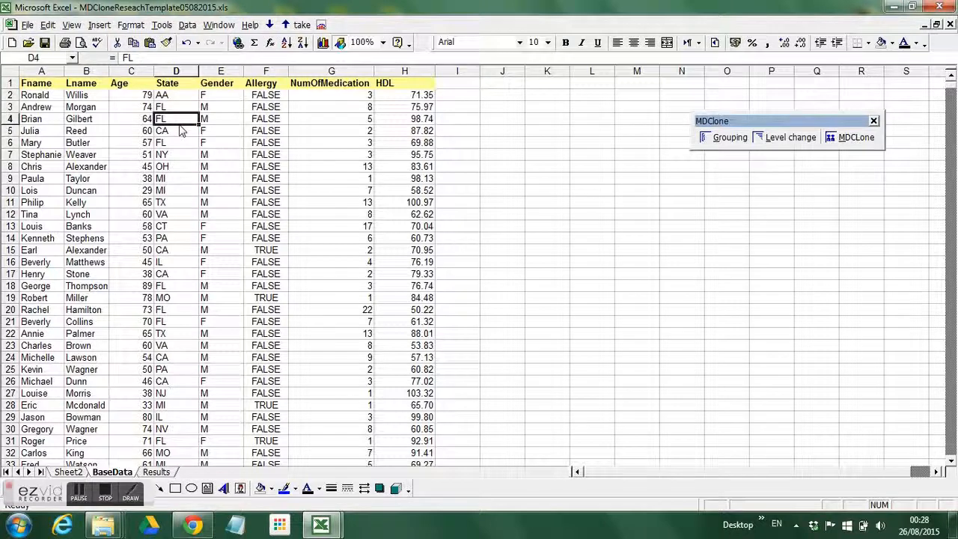
# Run MDClone's data validation on BaseData and create a new synthetic data set of 3000 records.
pyautogui.click(865, 139)
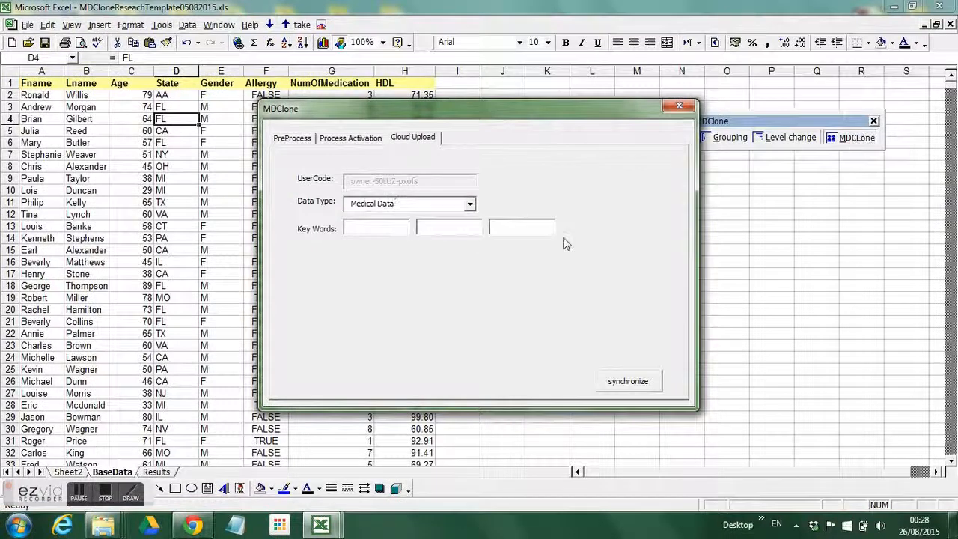
pyautogui.click(293, 139)
pyautogui.click(343, 182)
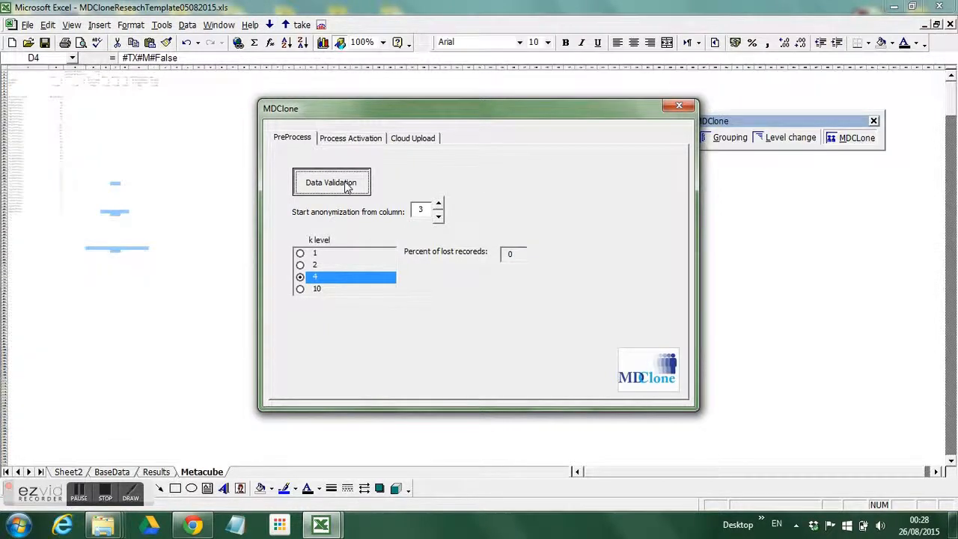
pyautogui.click(361, 139)
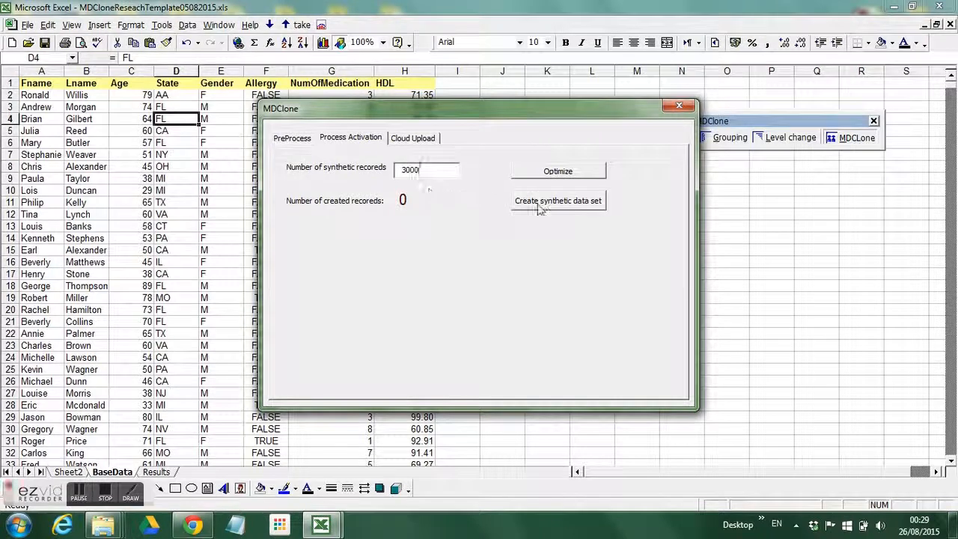
pyautogui.click(568, 207)
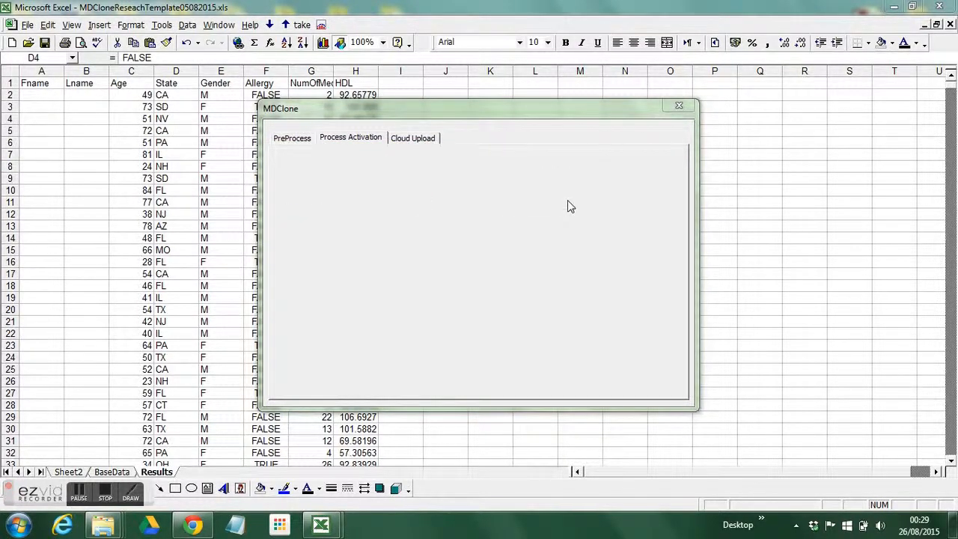
pyautogui.click(678, 104)
# Turn on AutoFilter for the columns of the Results sheet.
pyautogui.click(112, 472)
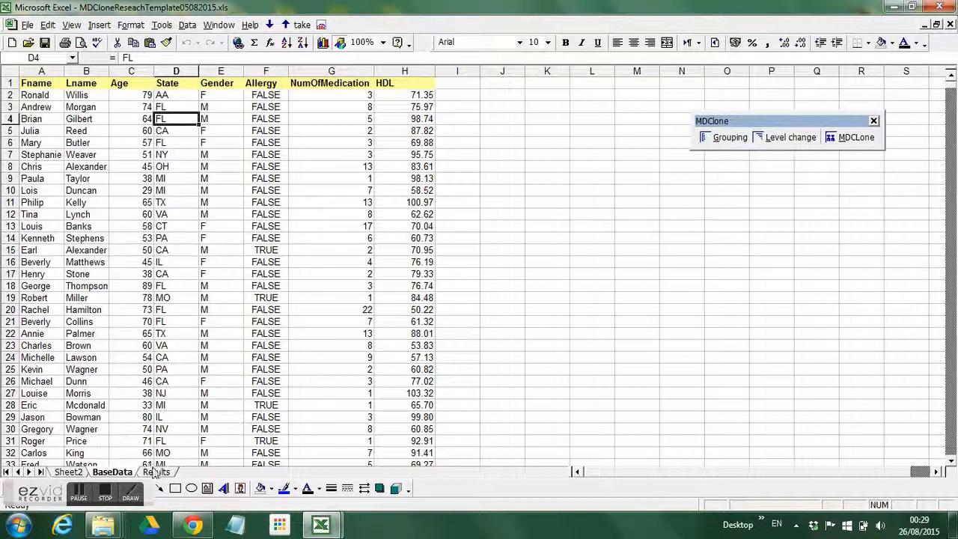
pyautogui.click(156, 472)
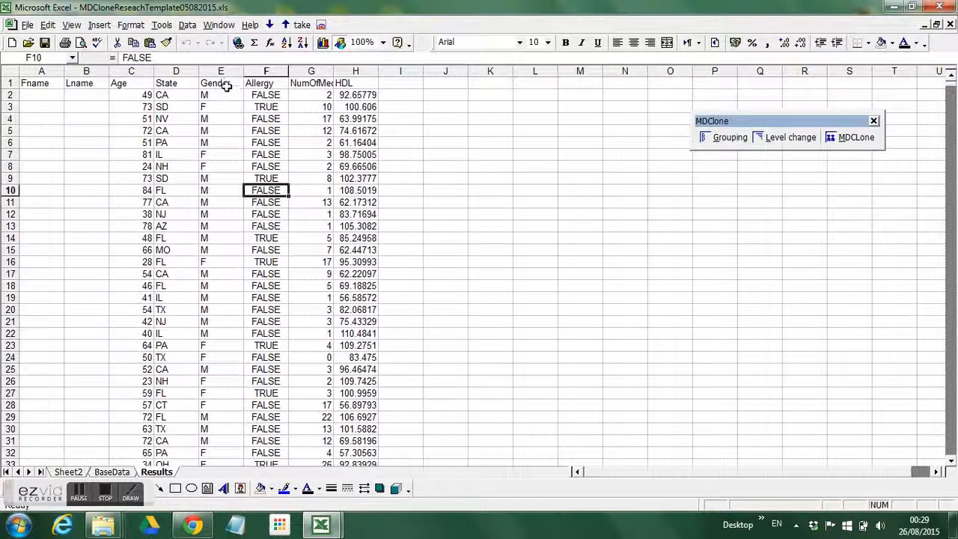
pyautogui.click(186, 26)
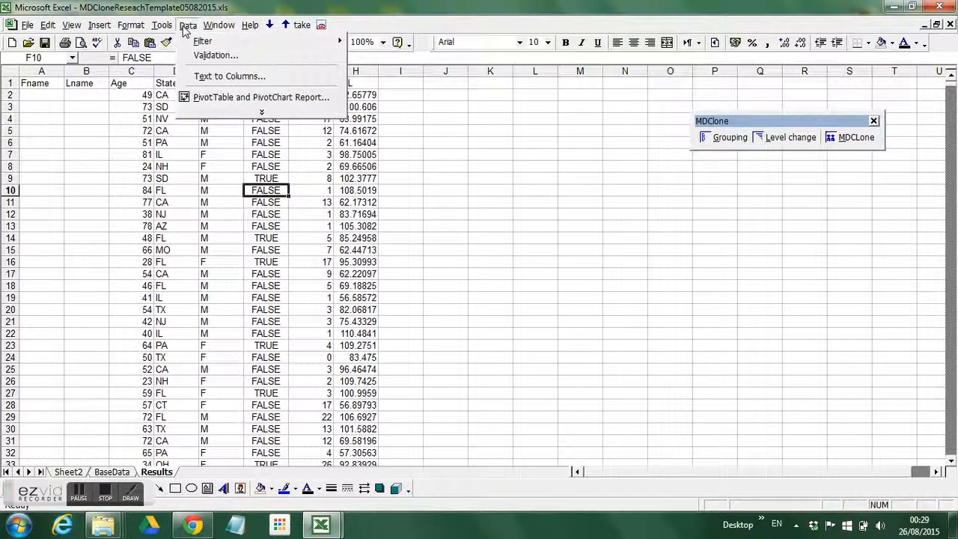
pyautogui.moveTo(202, 42)
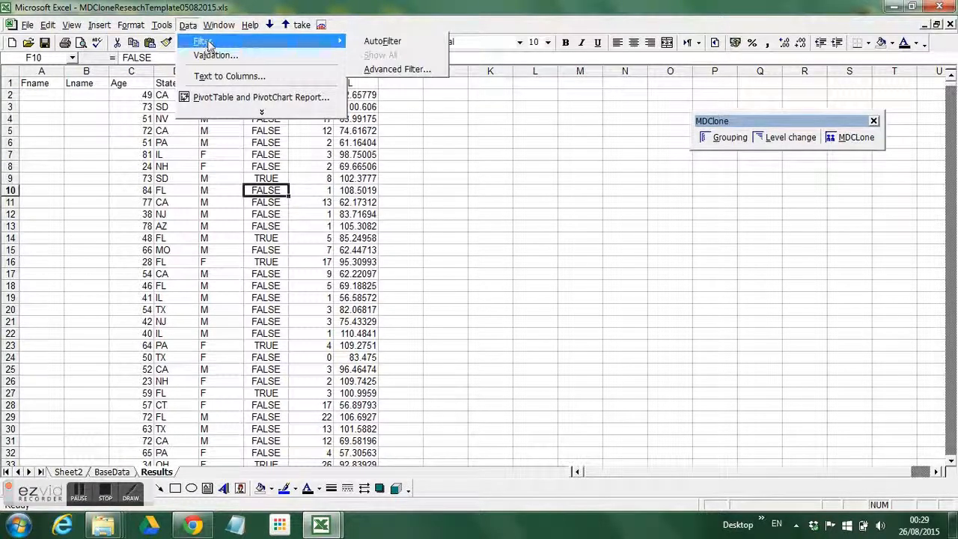
pyautogui.click(374, 39)
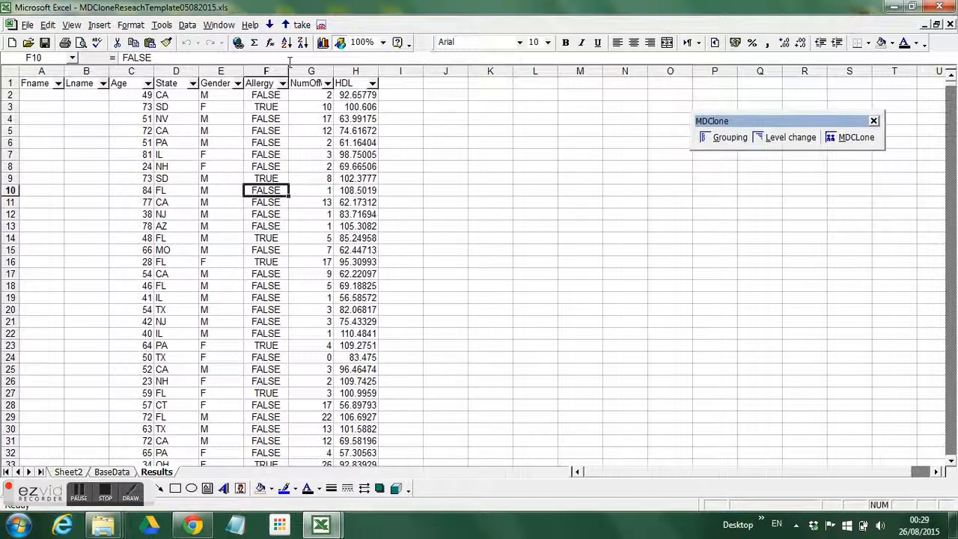
# Examine the State filter's values in the Results sheet for the AA state entered in BaseData.
pyautogui.click(192, 83)
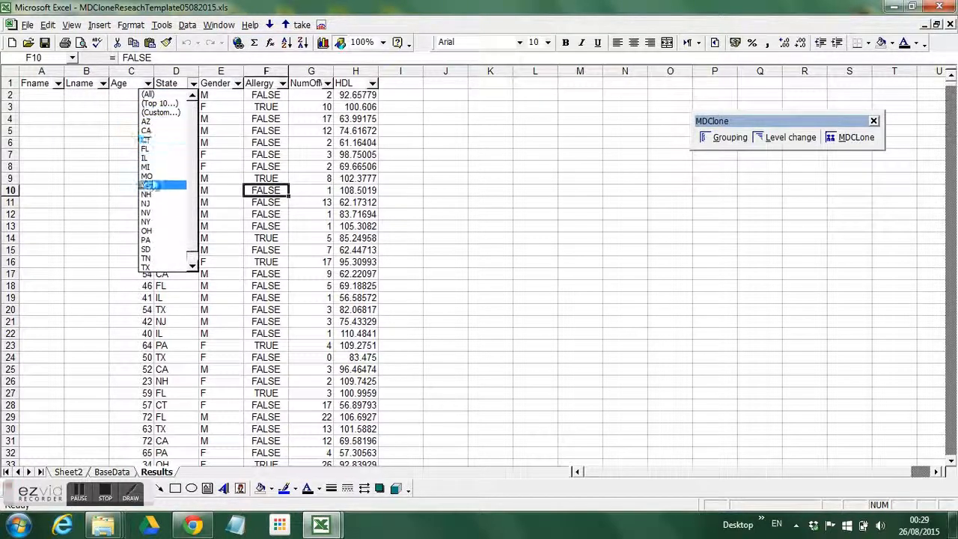
pyautogui.click(193, 267)
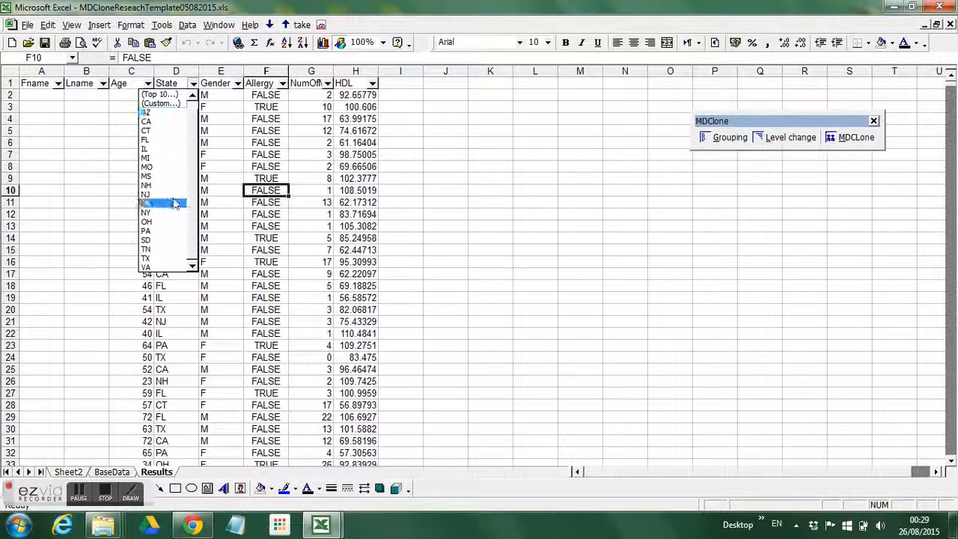
pyautogui.click(453, 175)
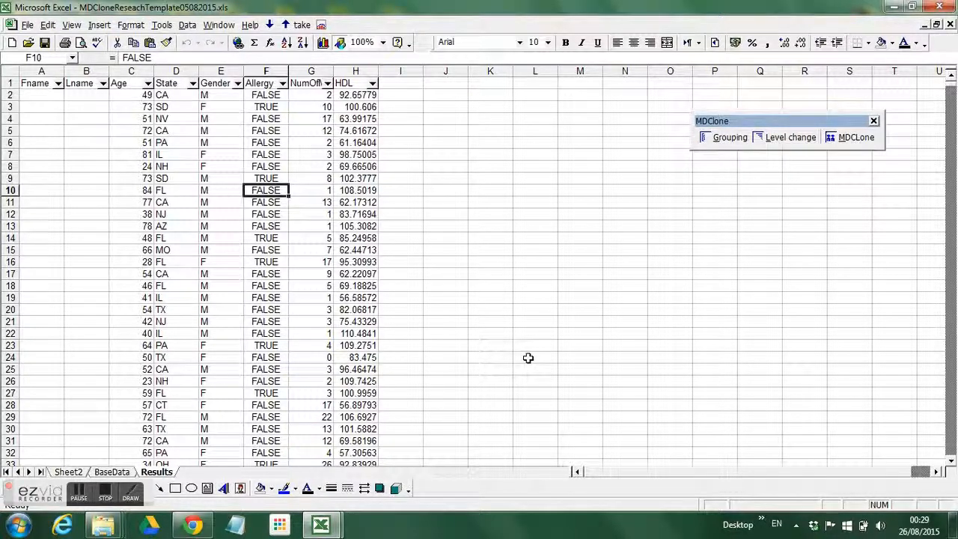
pyautogui.click(109, 498)
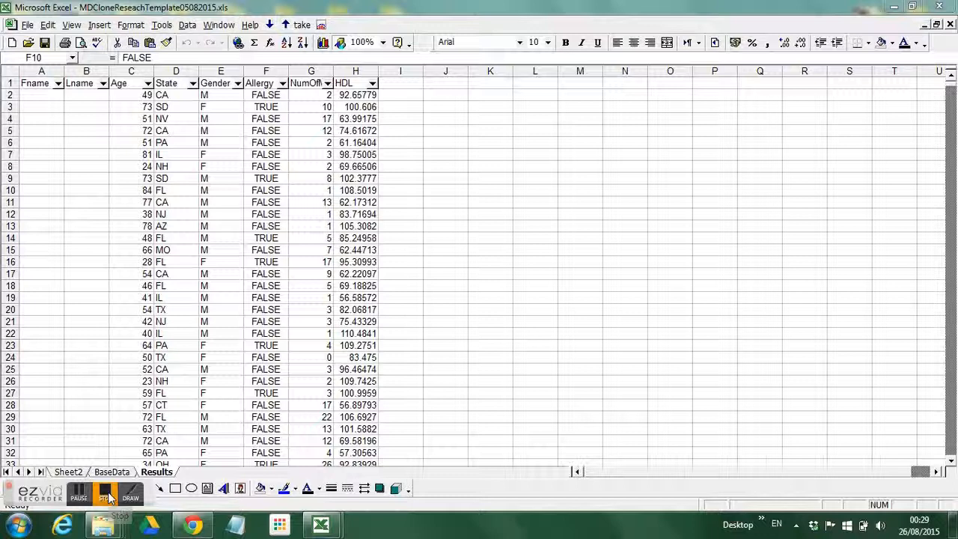